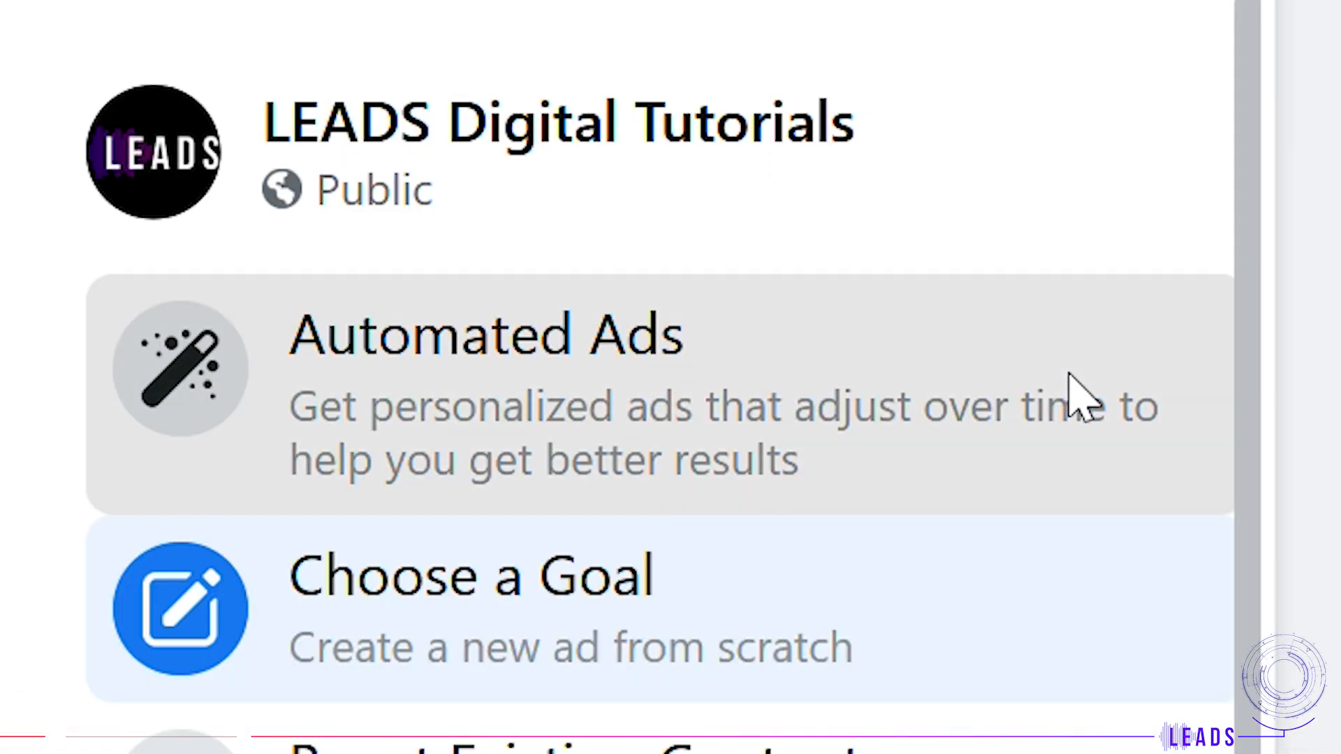
Start a personalized Automated Ads plan and answer No to wanting people to come to the business location.
click(185, 139)
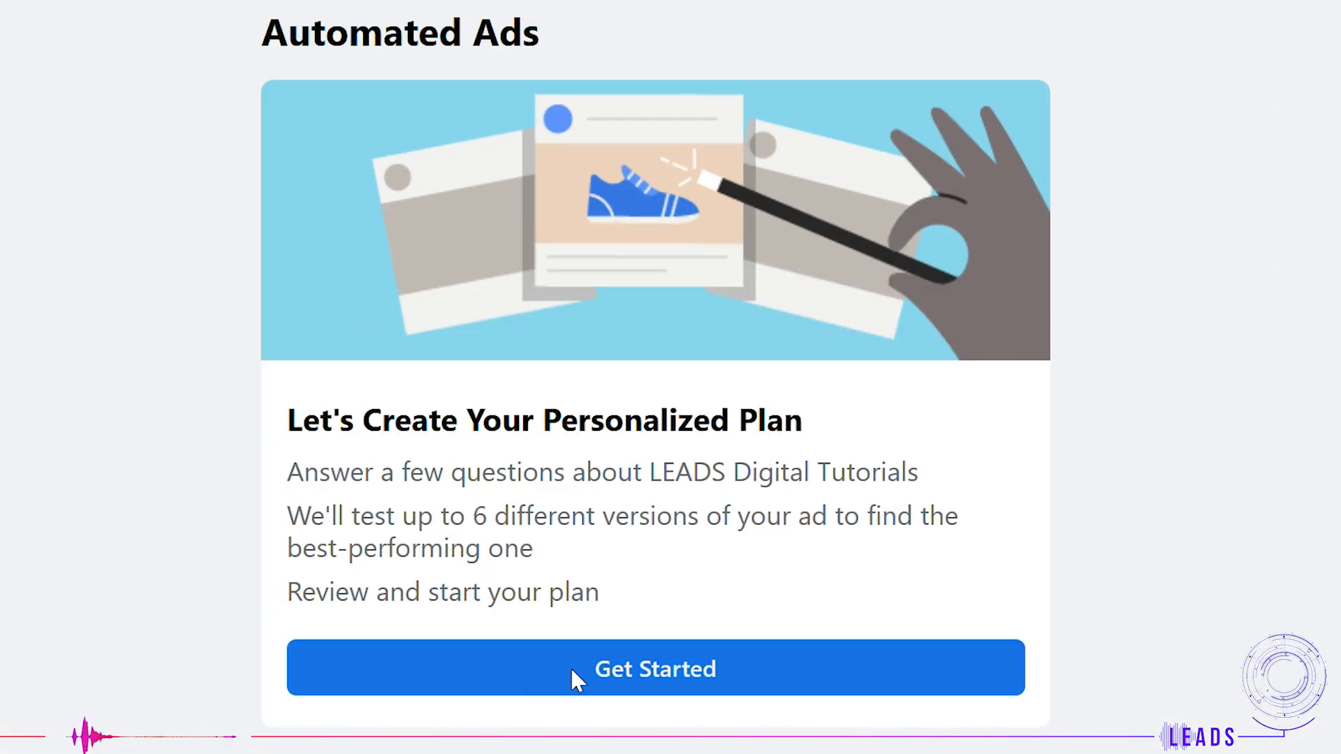
click(572, 668)
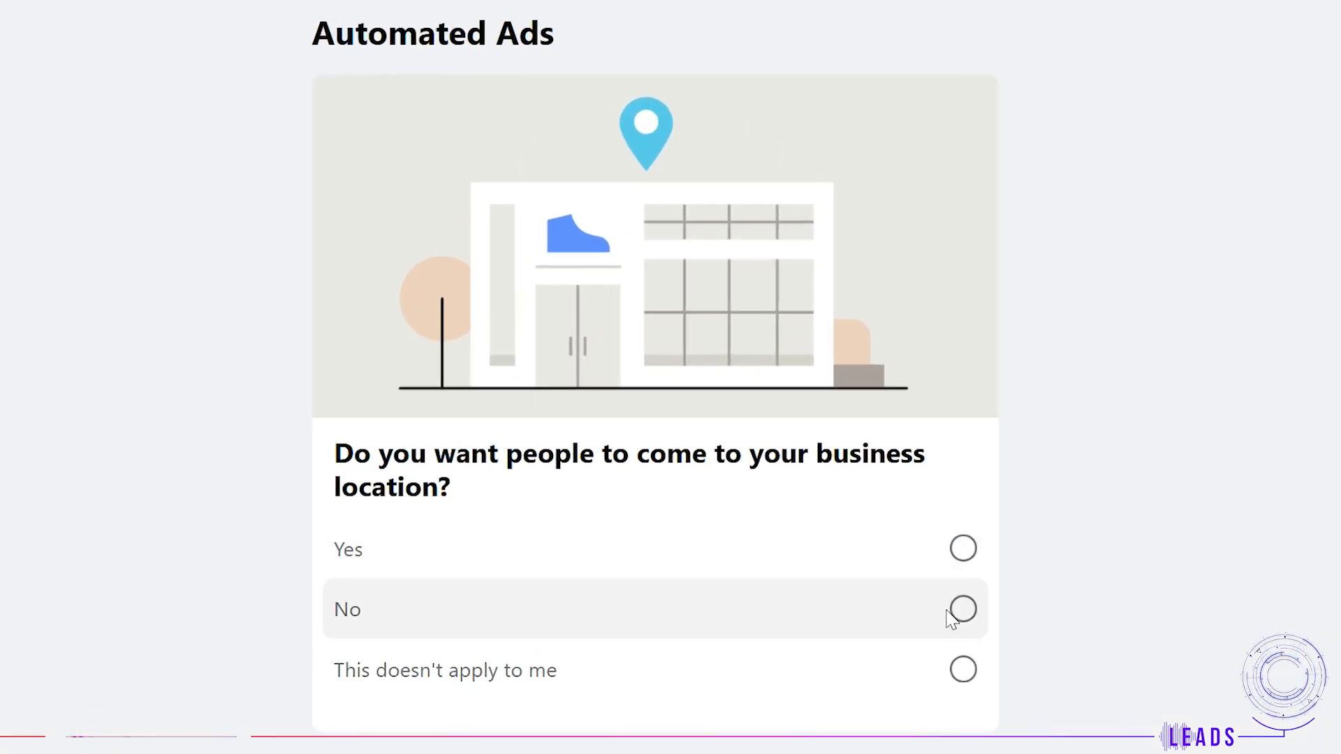
click(957, 551)
click(961, 610)
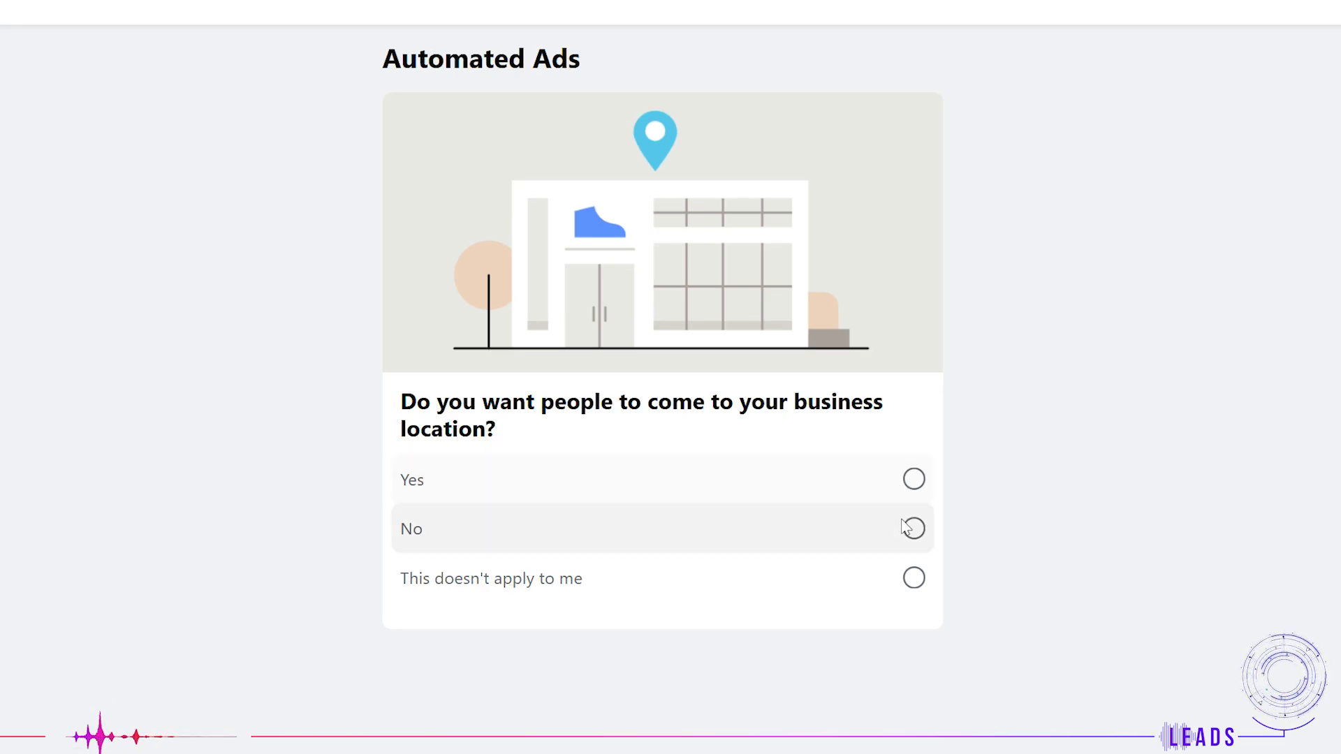
click(914, 479)
click(913, 529)
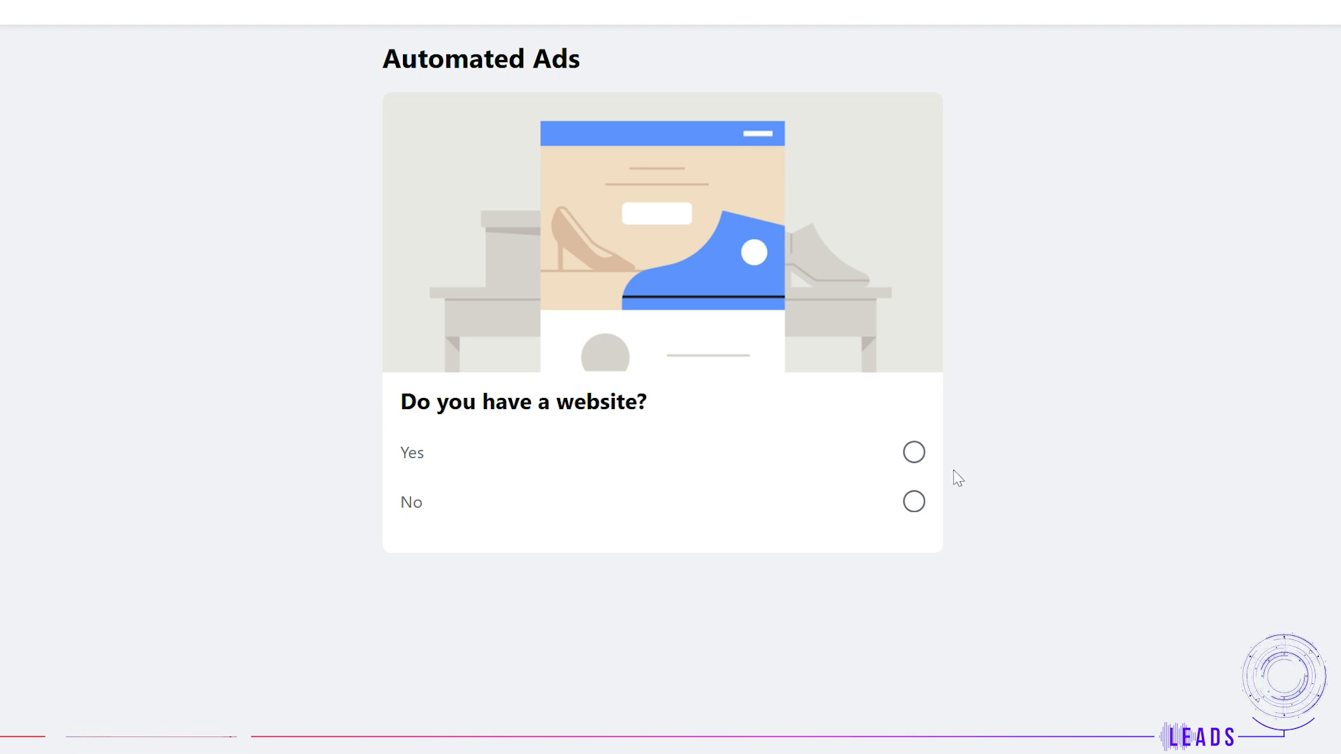
Answer Yes to having a website and select calls, shared contact information and Facebook messages as the contact methods.
click(919, 457)
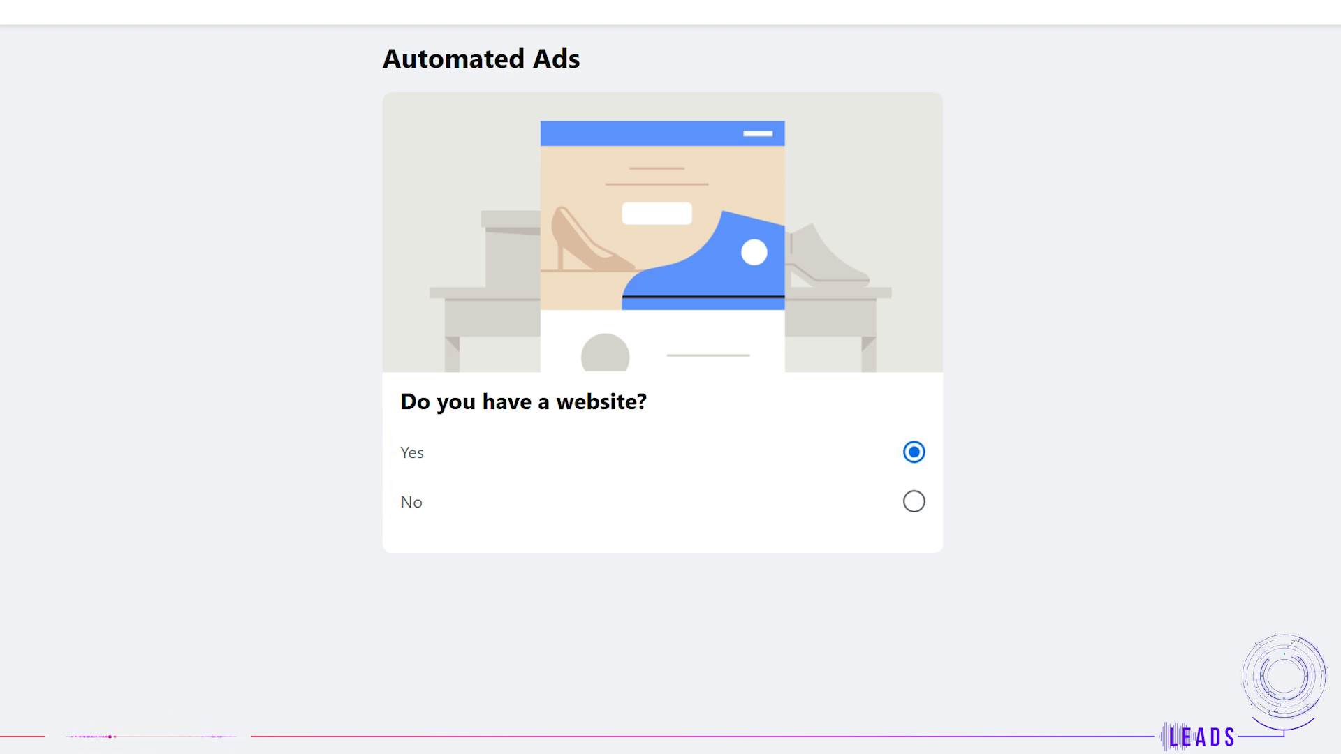
click(913, 443)
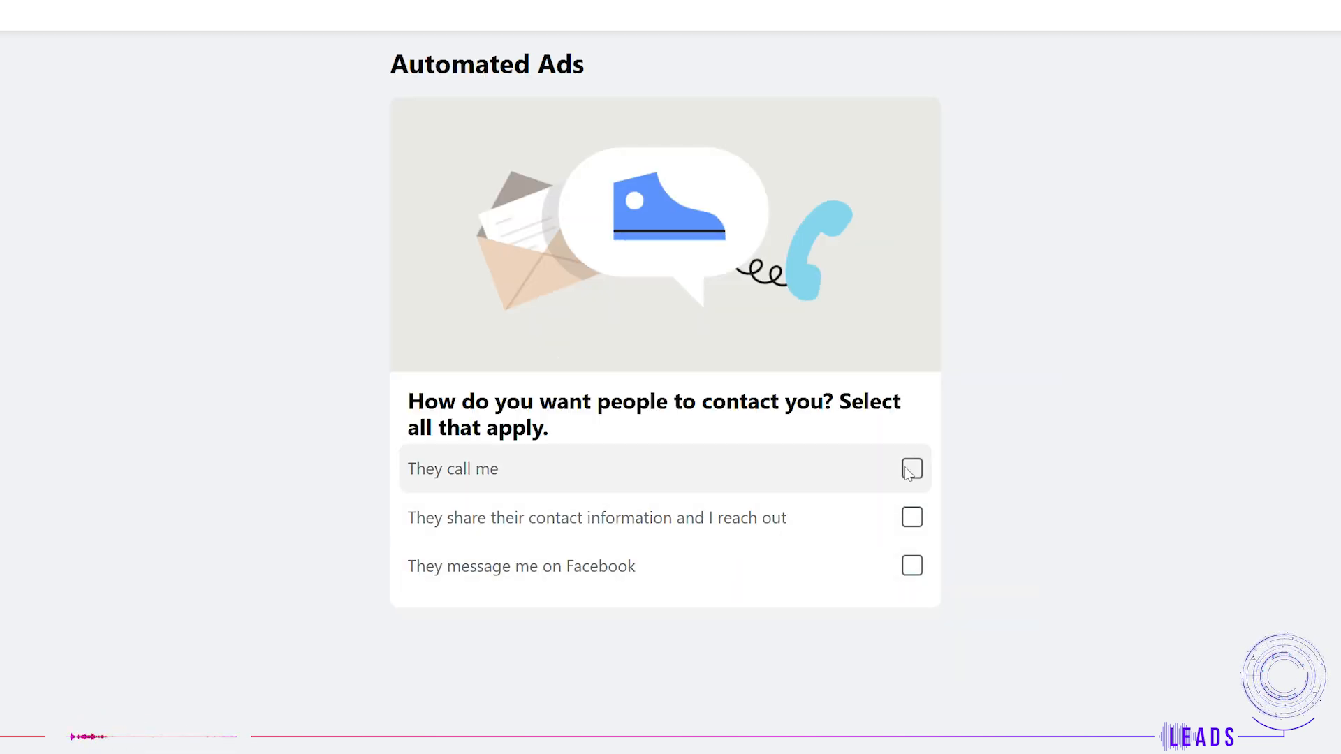
click(903, 568)
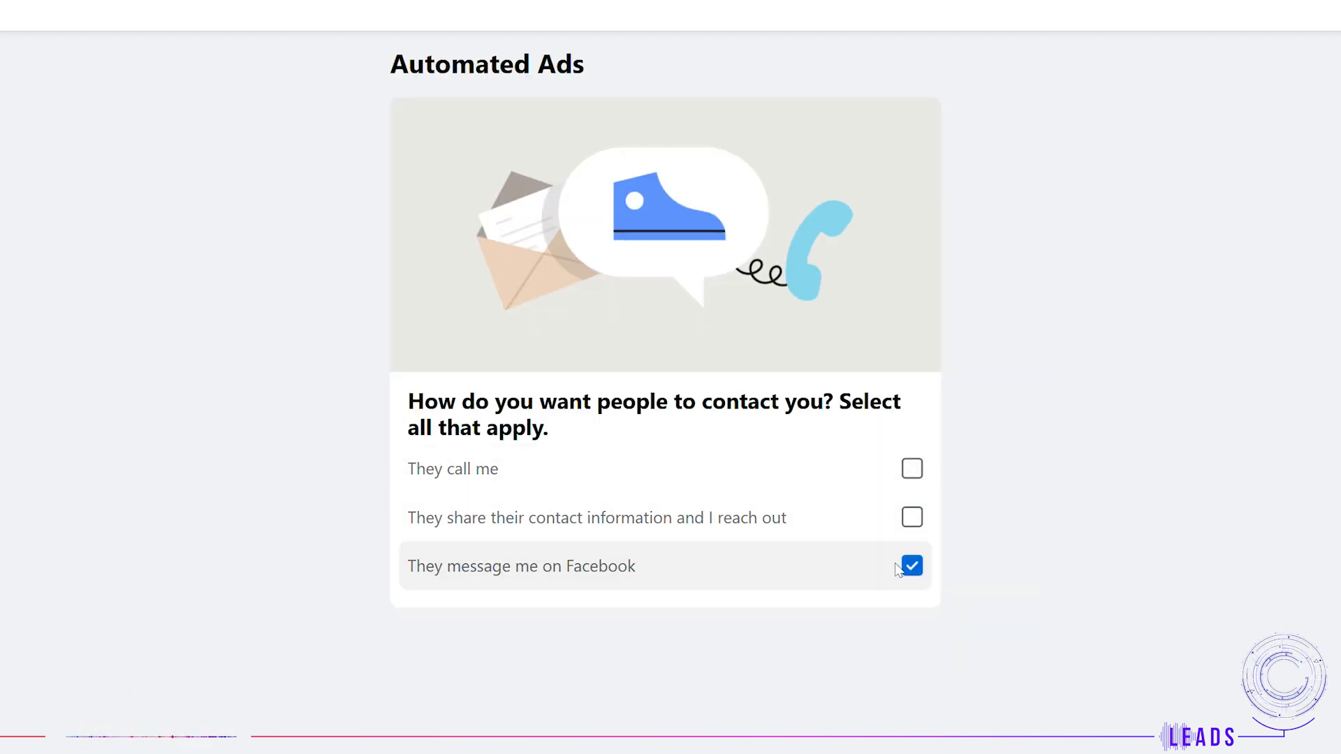
click(910, 468)
click(915, 520)
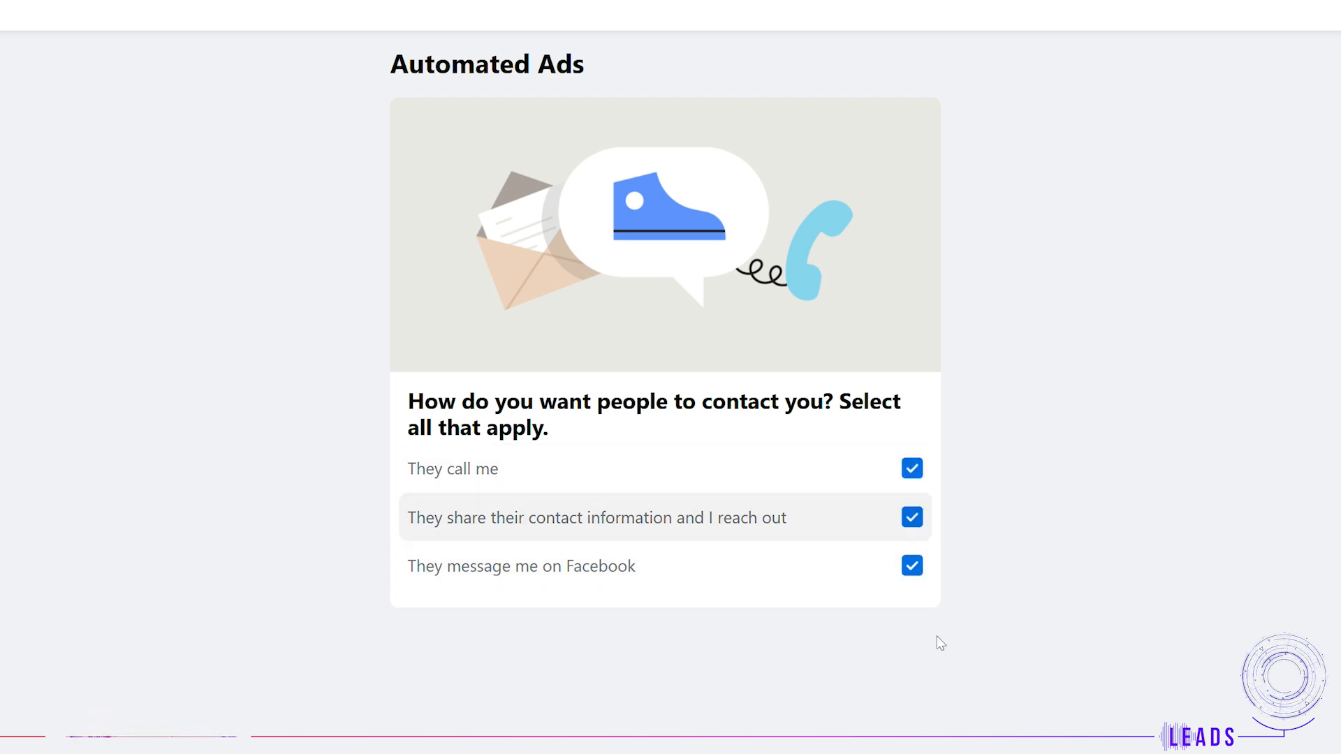
Add Advertising, Digital media and Marketing as the audience's interests and continue to the ad versions.
click(572, 495)
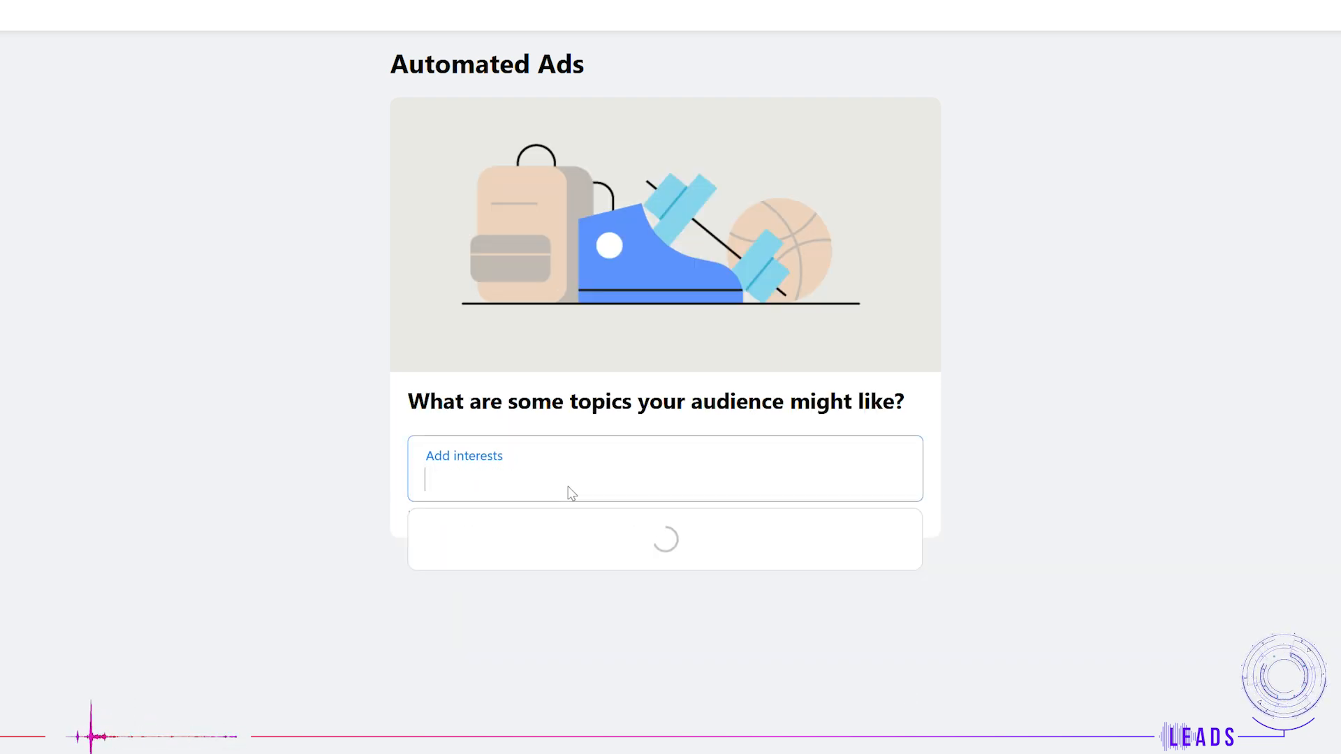
text(Ad)
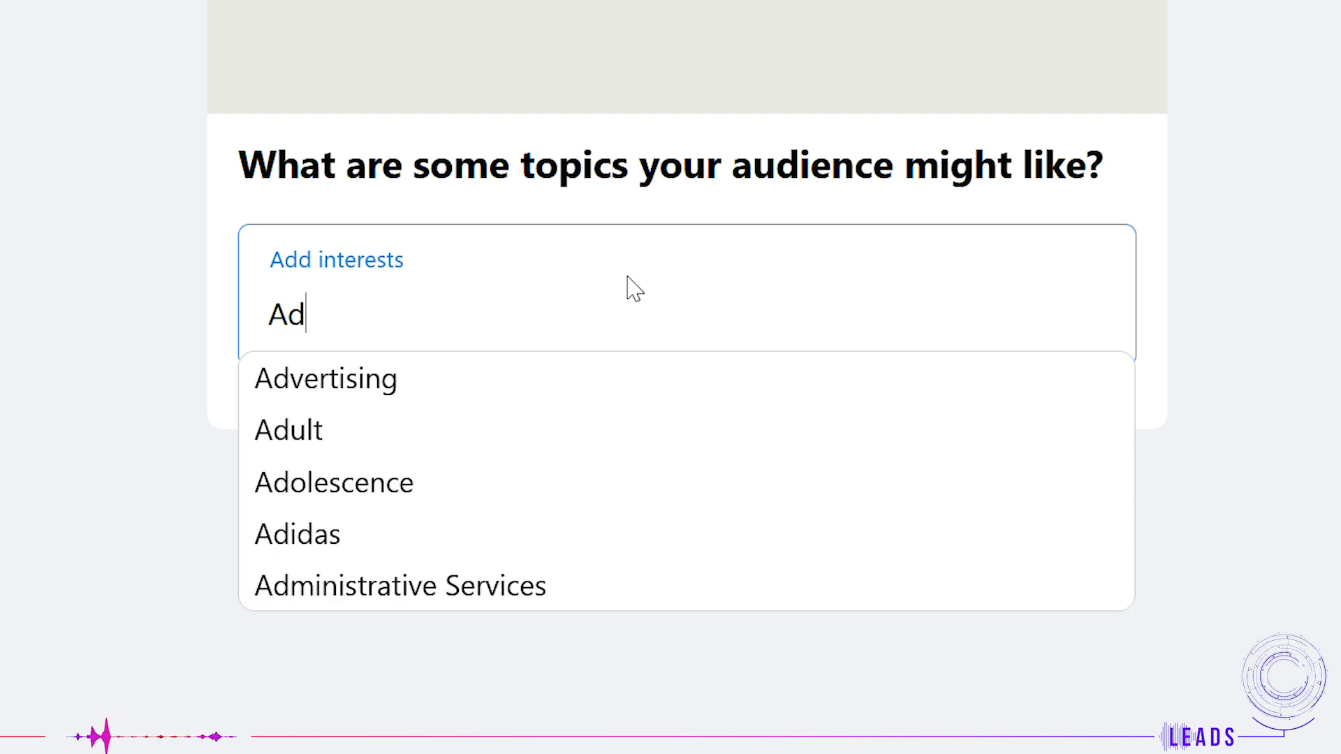
click(635, 366)
text(Digital)
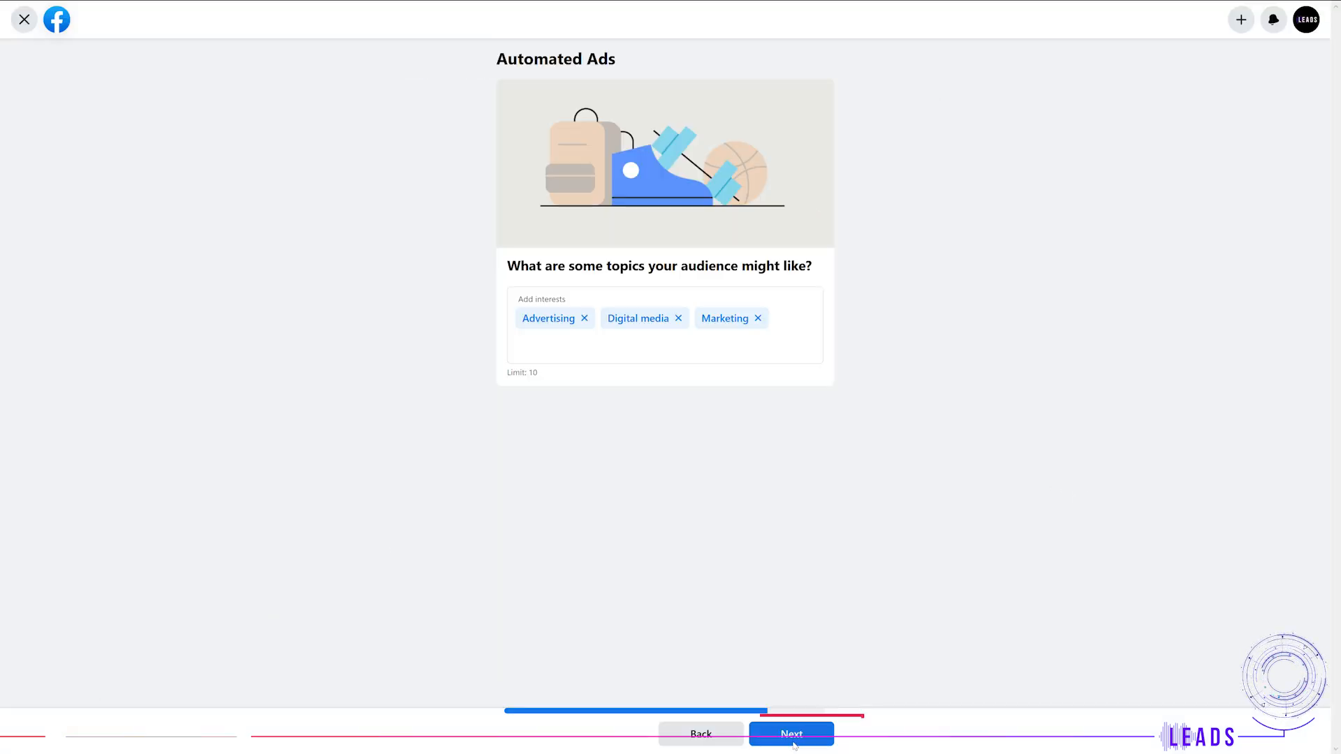
click(791, 733)
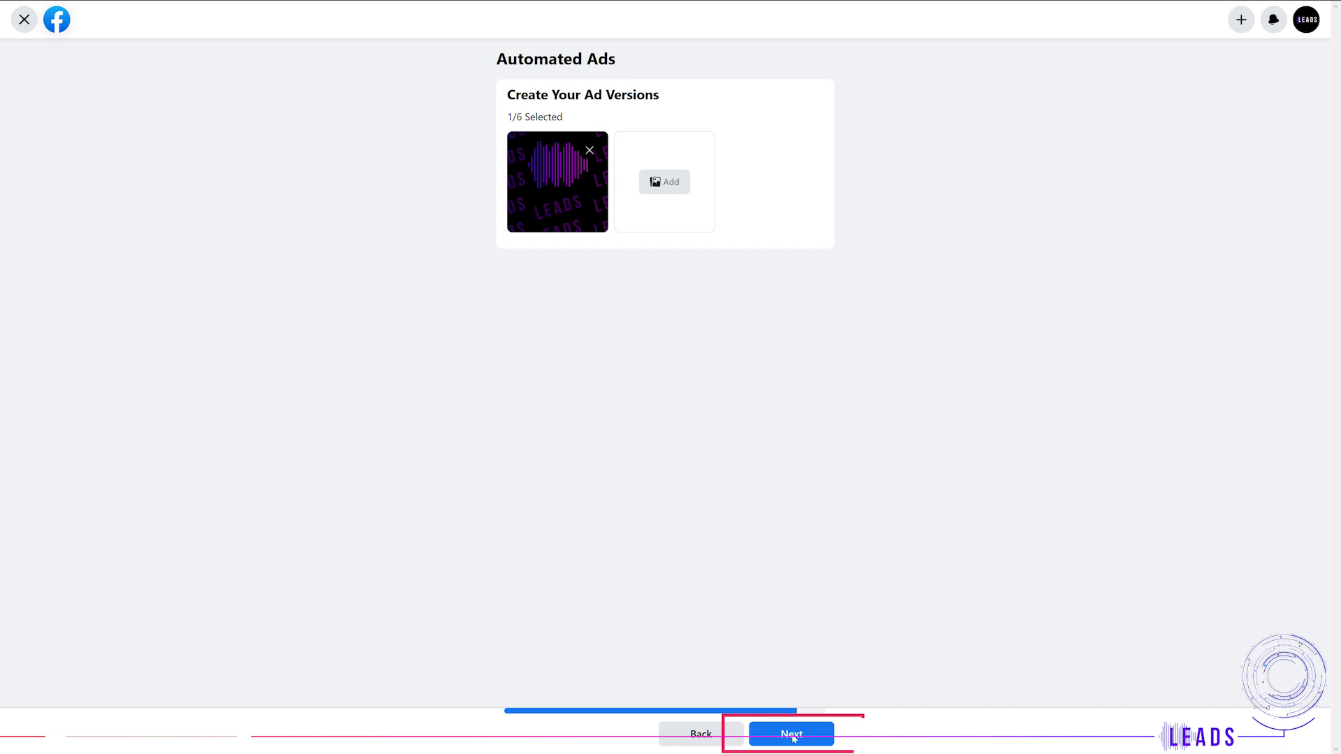
Add ad account images, including pexels-lumn-406014.jpg and the yellow smiley photo, to the ad versions and continue to the plan overview.
click(665, 182)
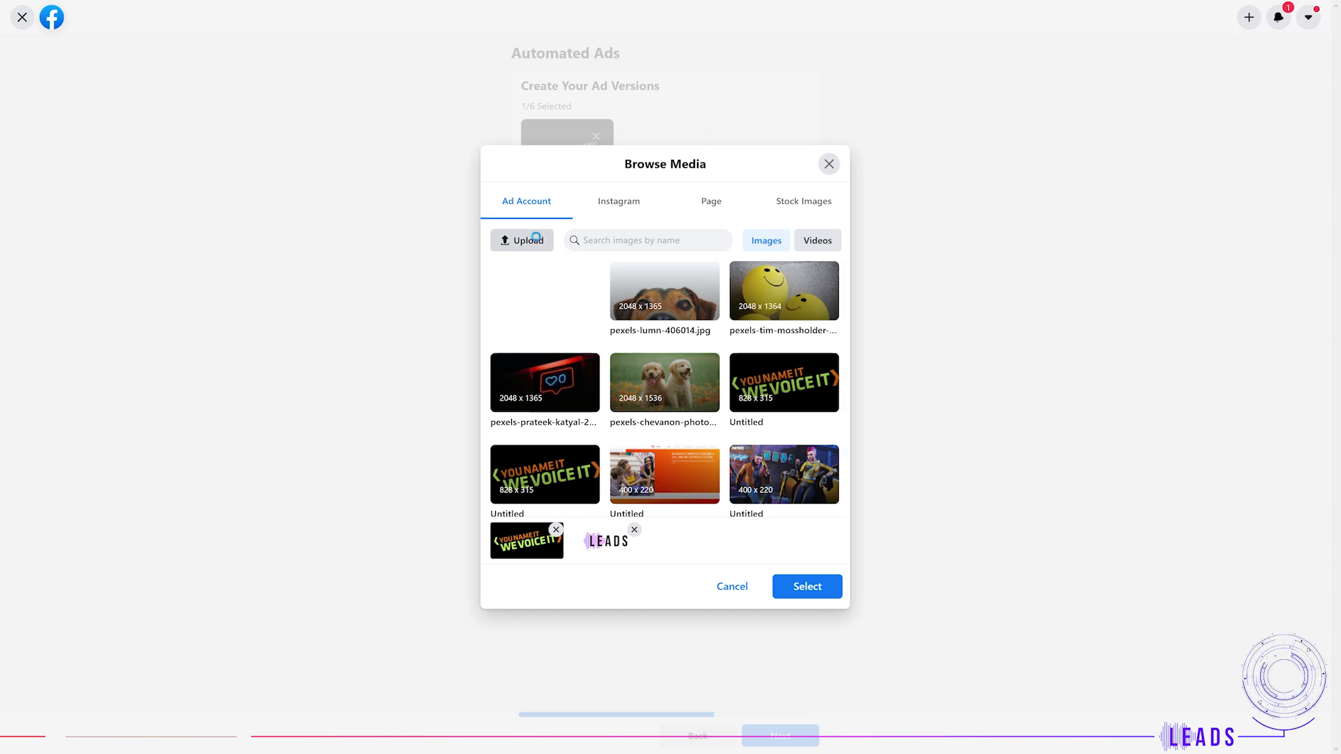
click(776, 294)
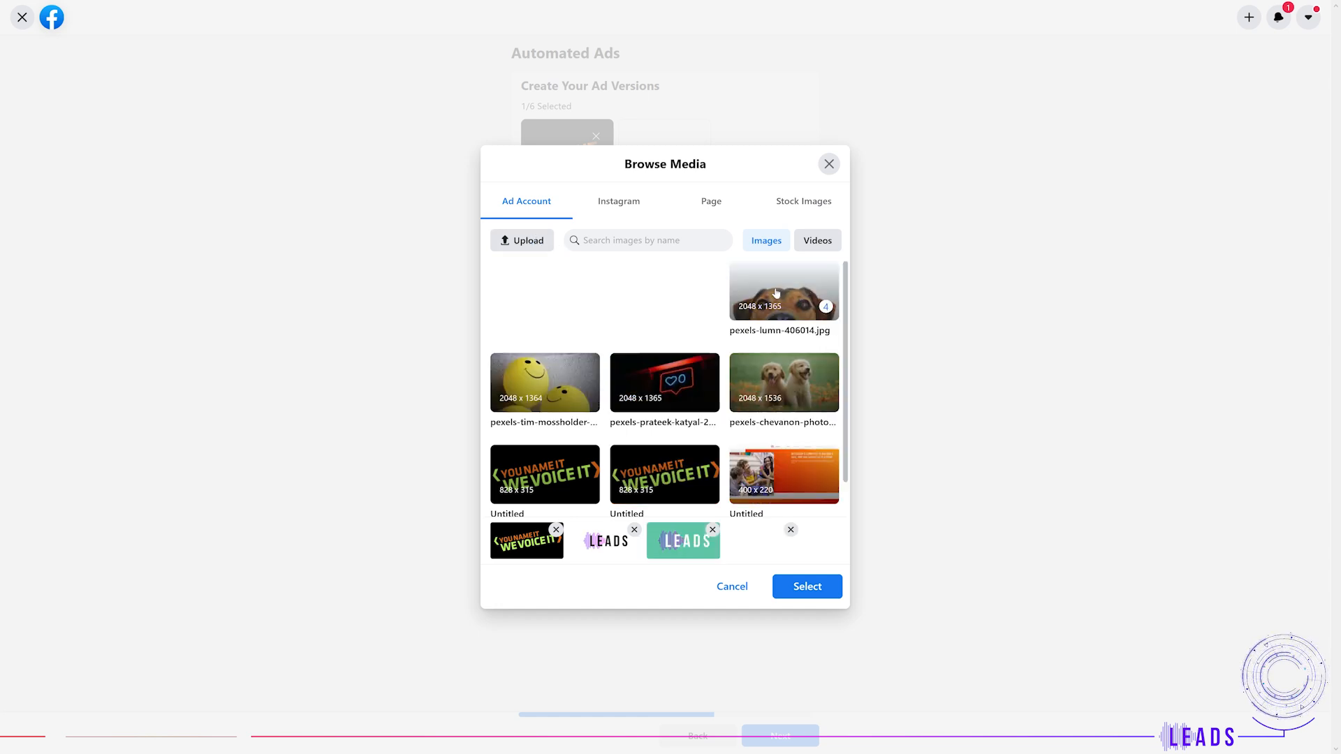
click(565, 386)
click(808, 586)
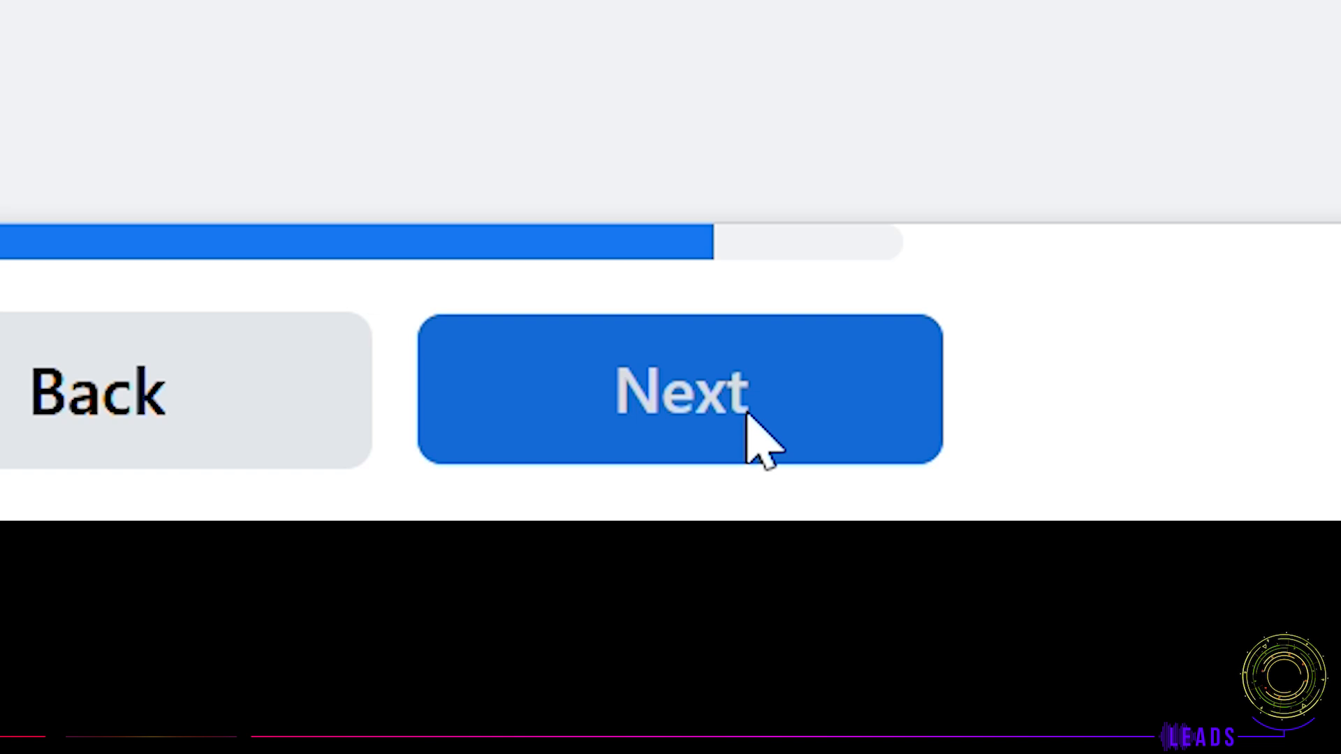
click(747, 413)
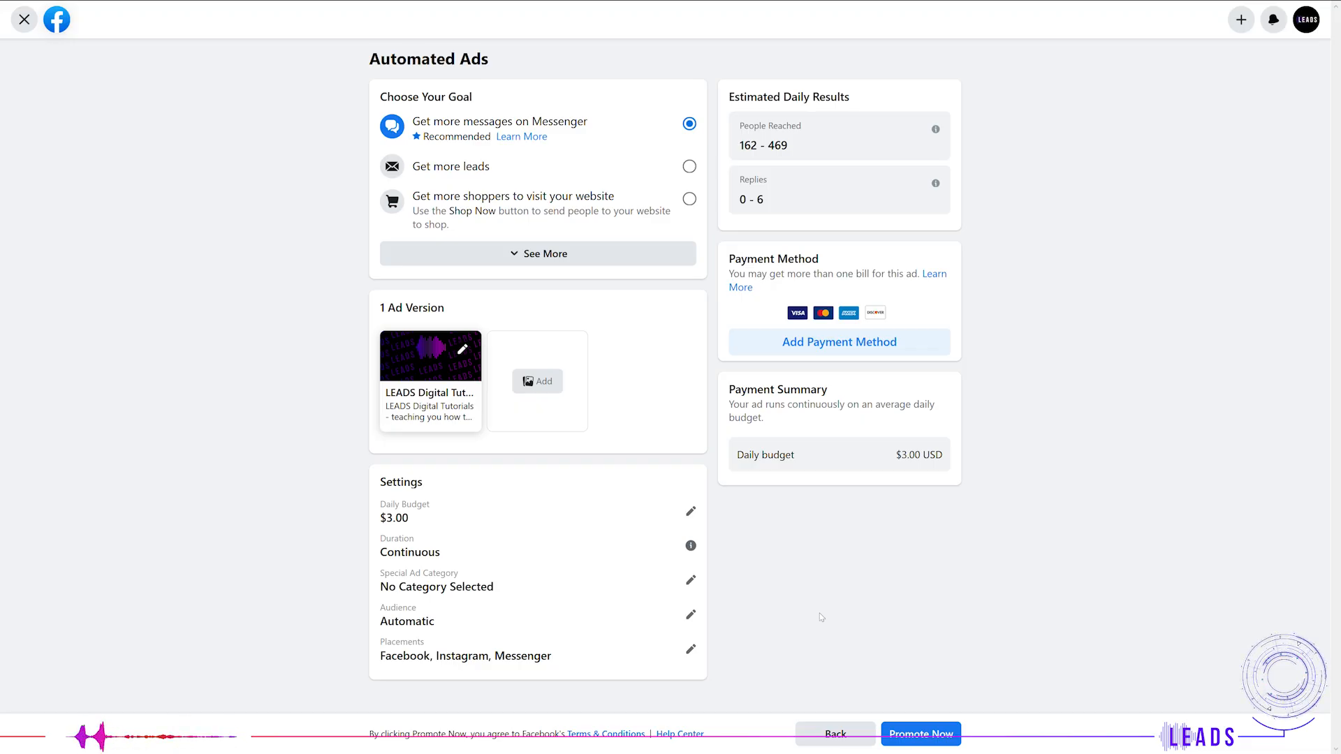
Assign the special ad categories Social Issues, Elections or Politics, Housing, Employment and Credit to the ad.
click(689, 167)
scroll(689, 172, down, 3)
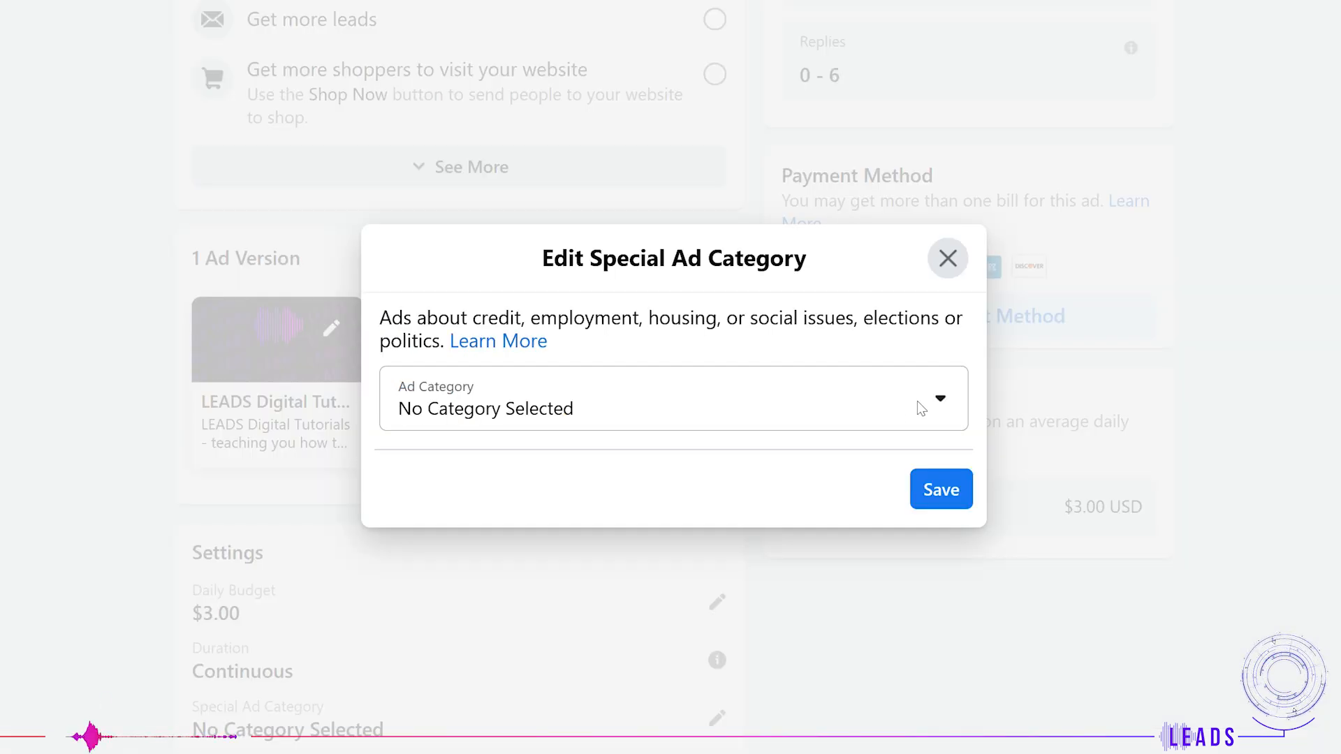
click(922, 403)
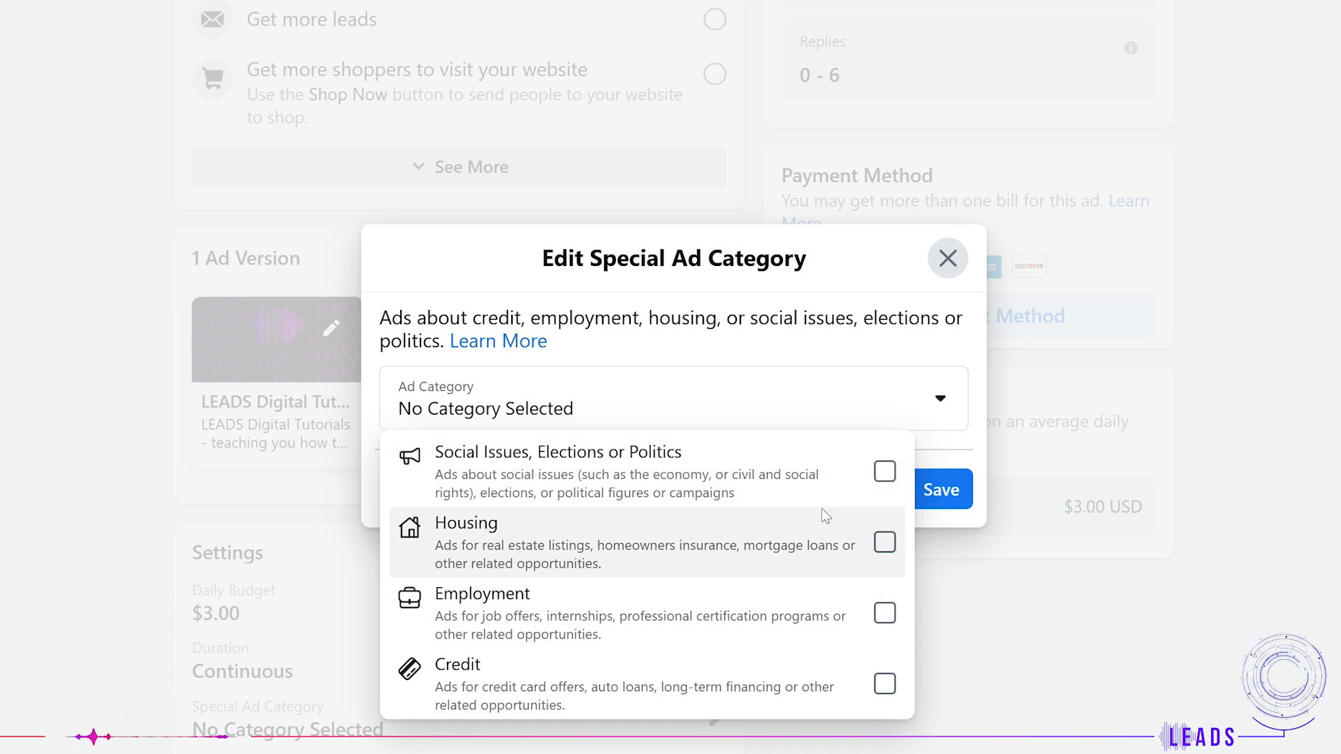
click(884, 473)
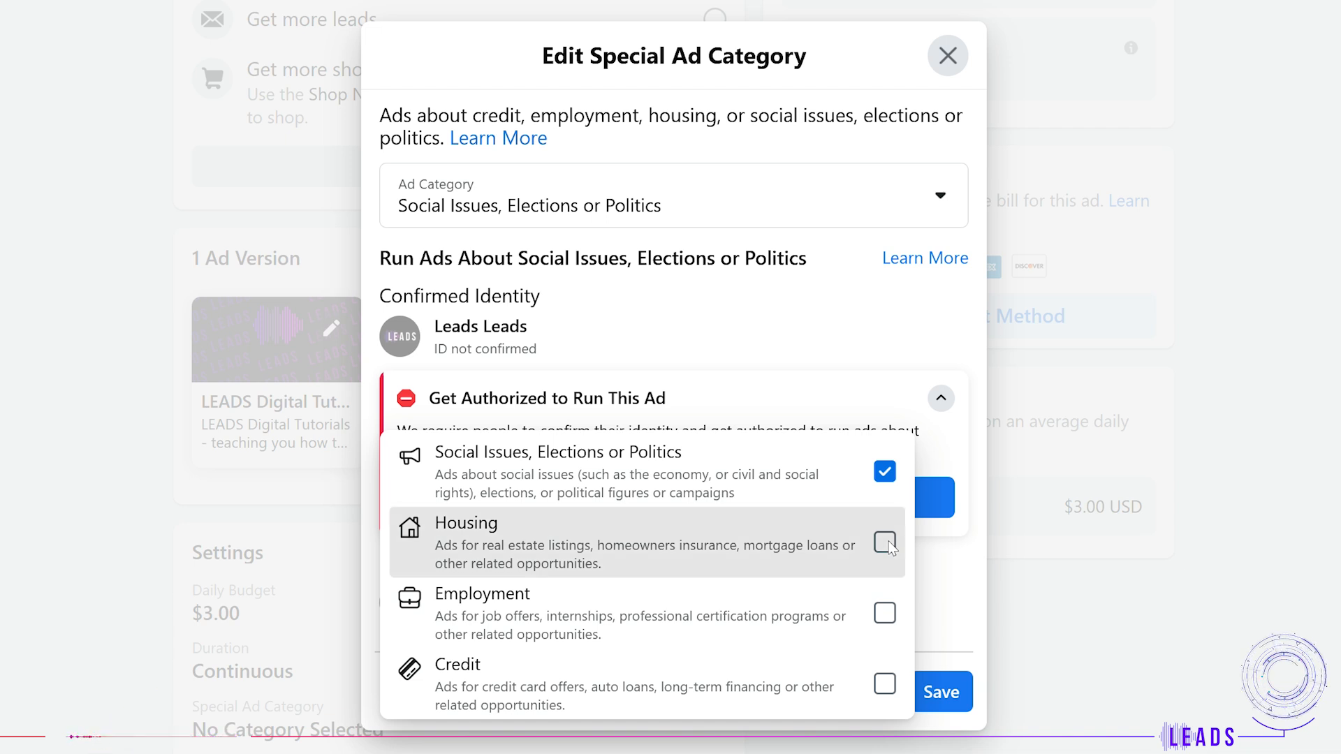
click(886, 544)
click(888, 609)
click(888, 685)
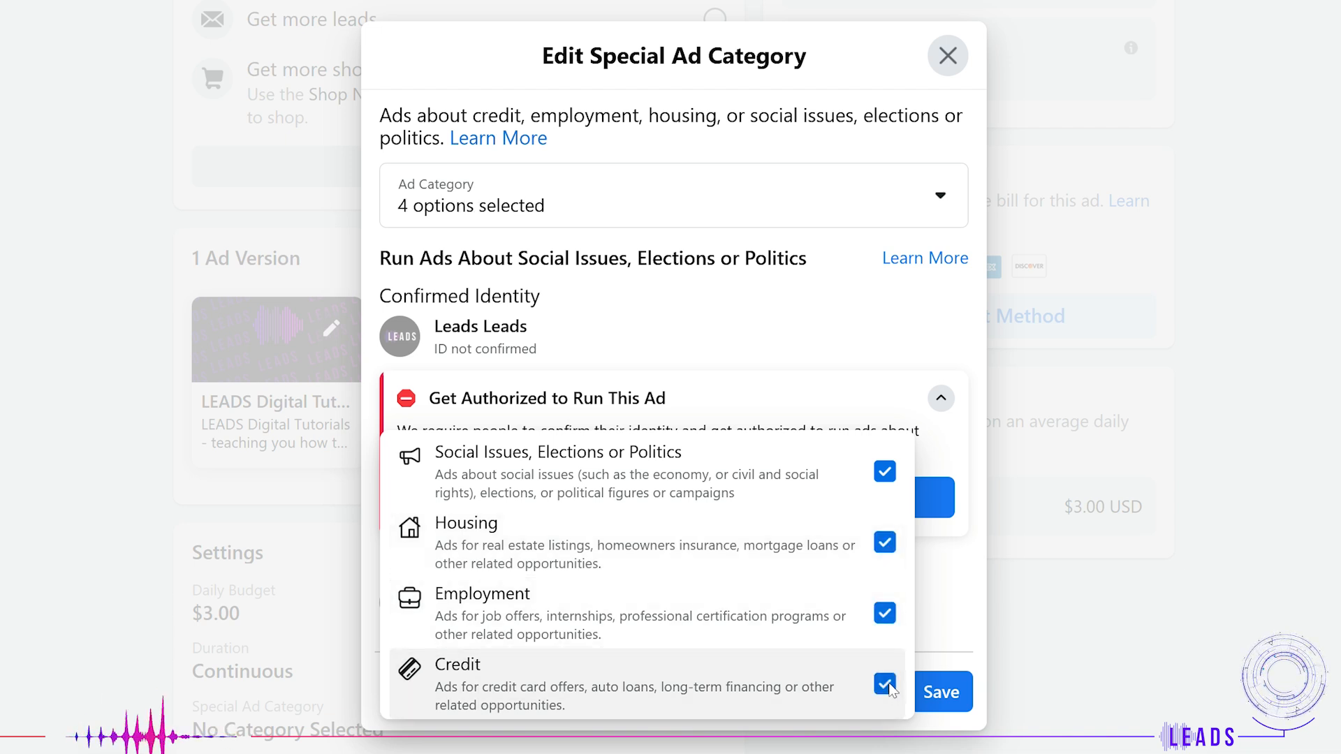
Clear all four selected special ad categories: Credit, Employment, Housing, and Social Issues, Elections or Politics.
click(887, 684)
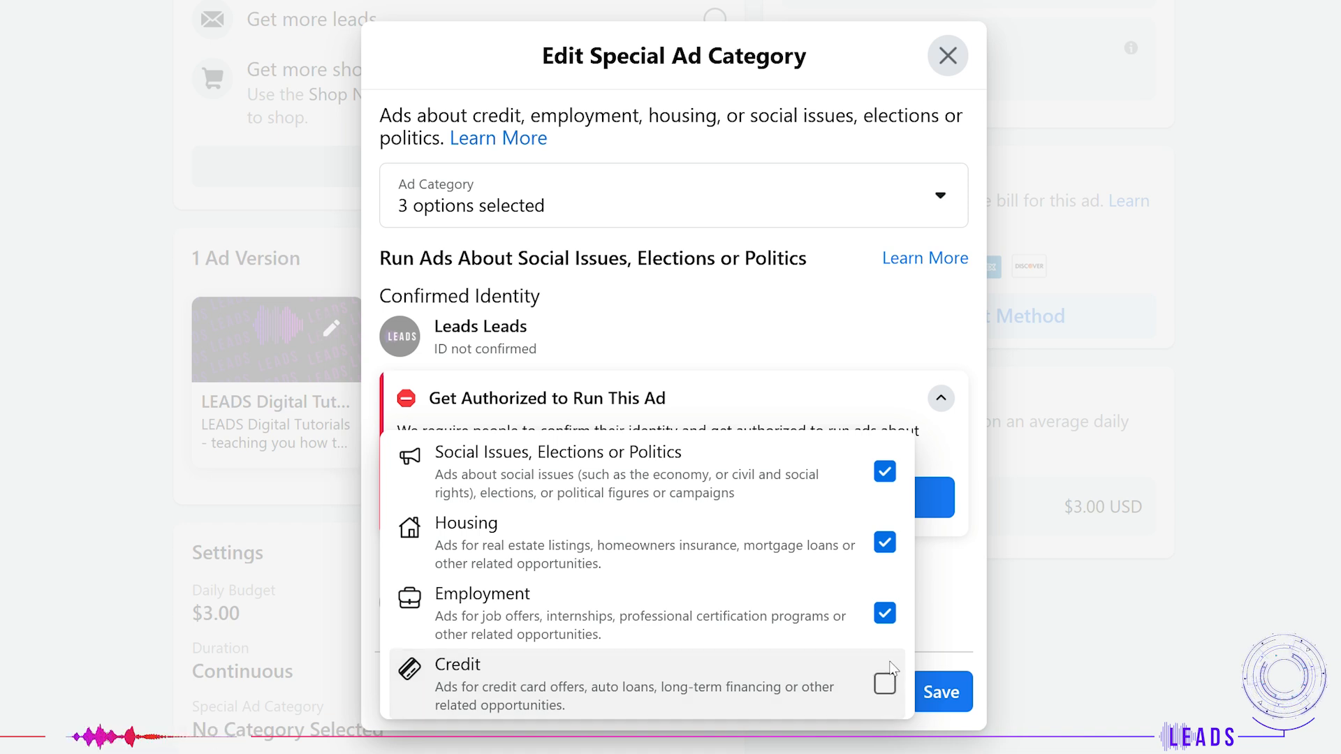
click(888, 615)
click(885, 544)
click(885, 472)
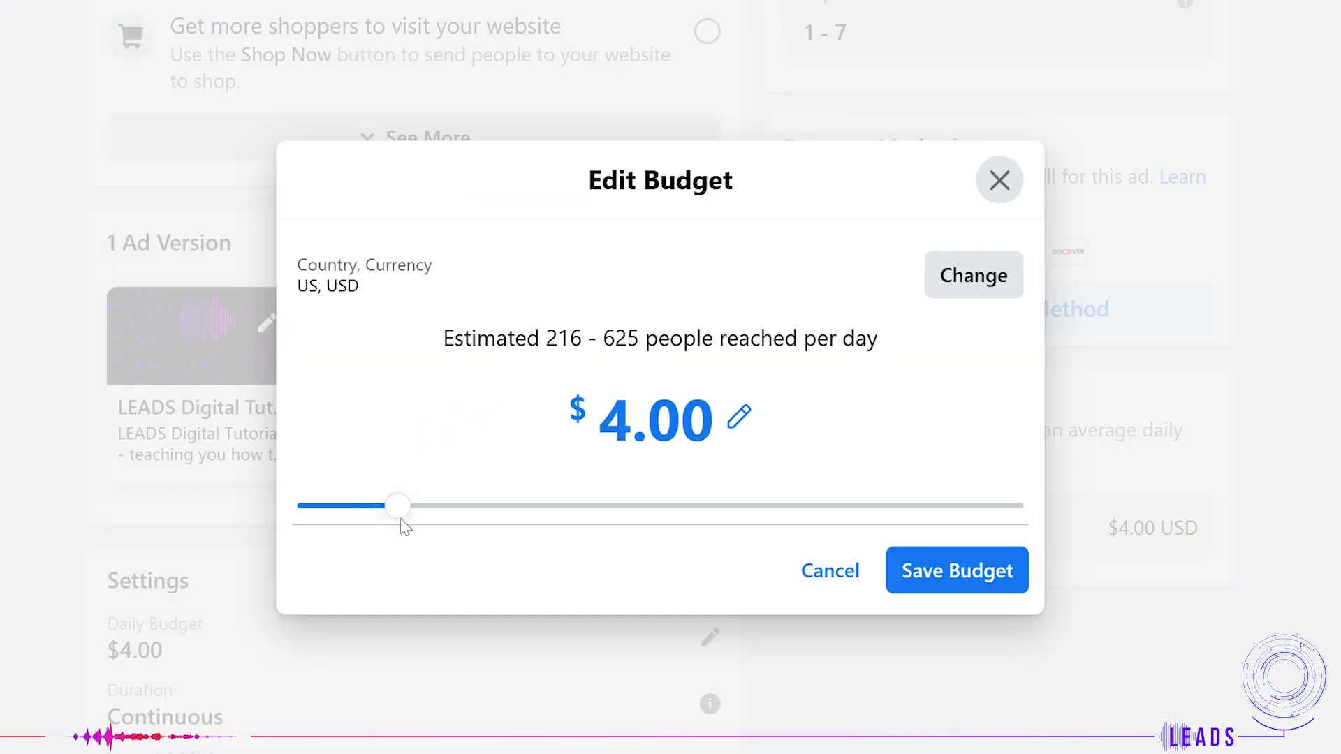
Increase the ad's daily budget, entering $15 as an exact amount and raising it beyond $16.
drag(402, 519, 569, 533)
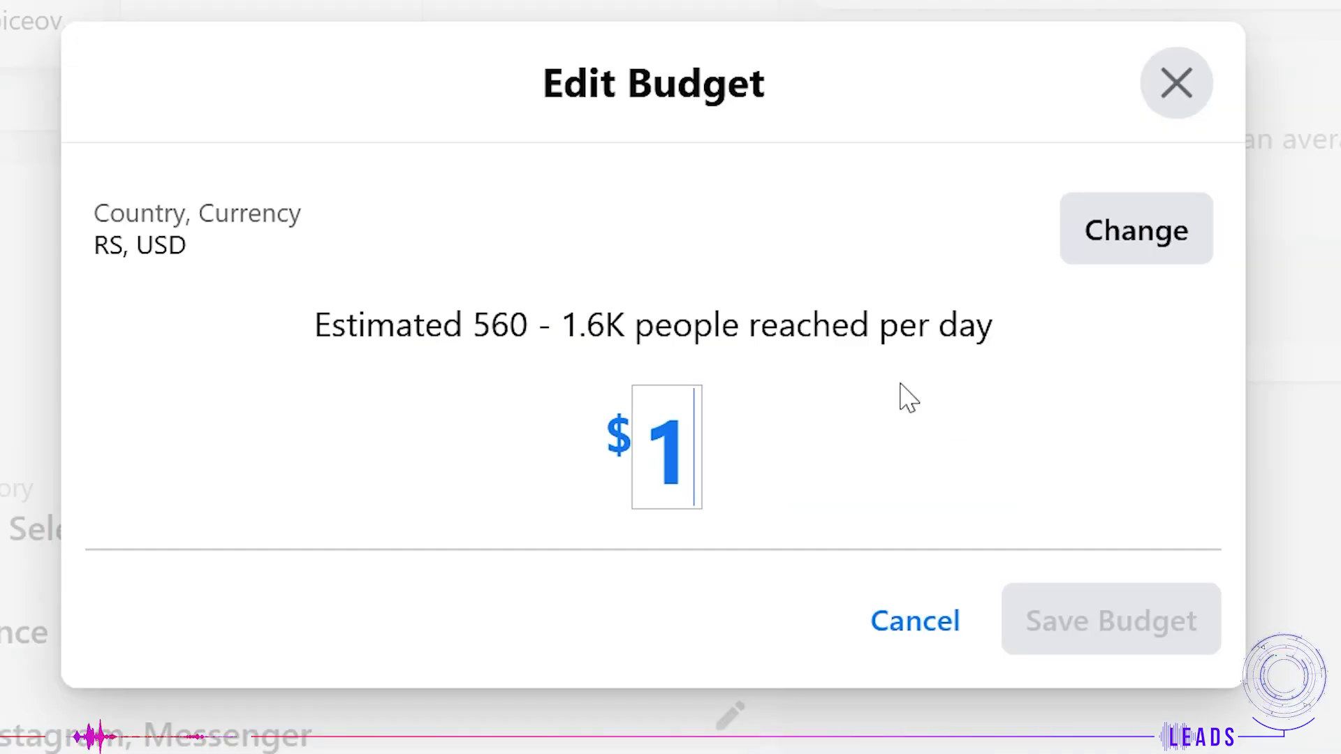
text(5)
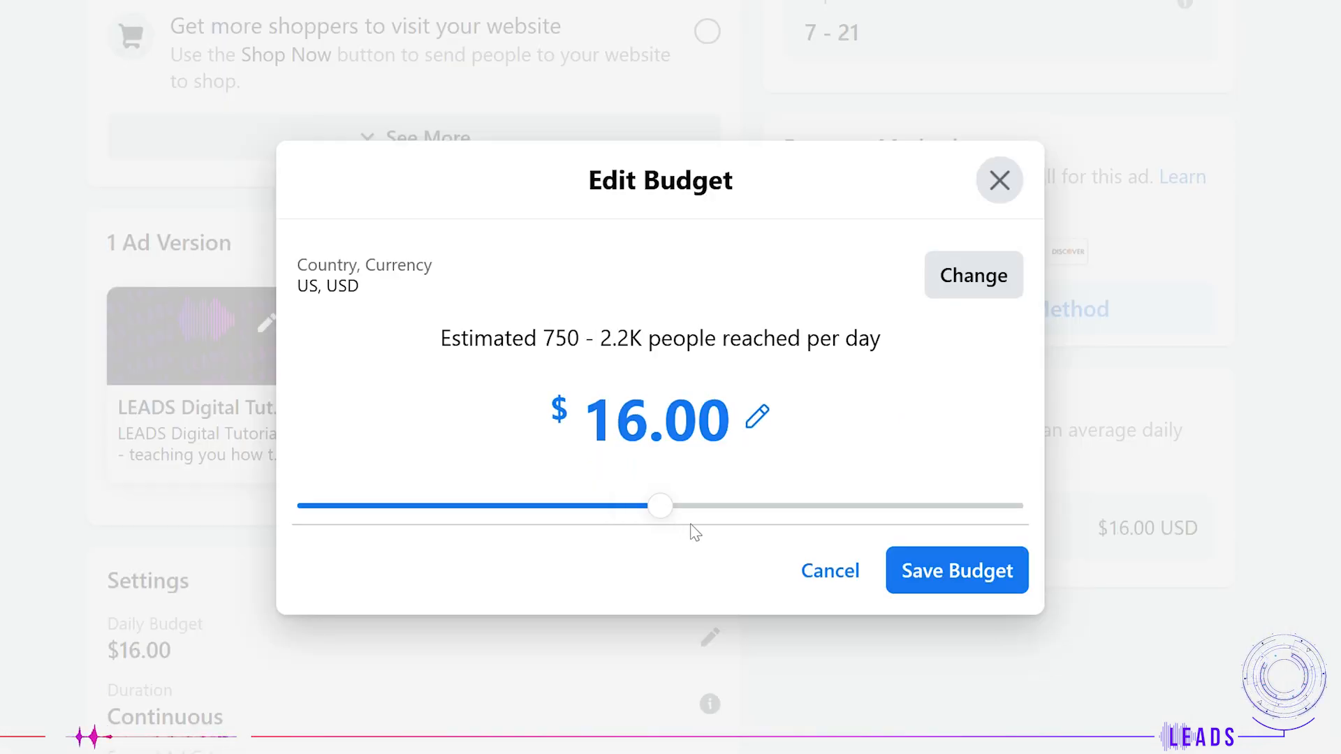
drag(692, 530, 889, 530)
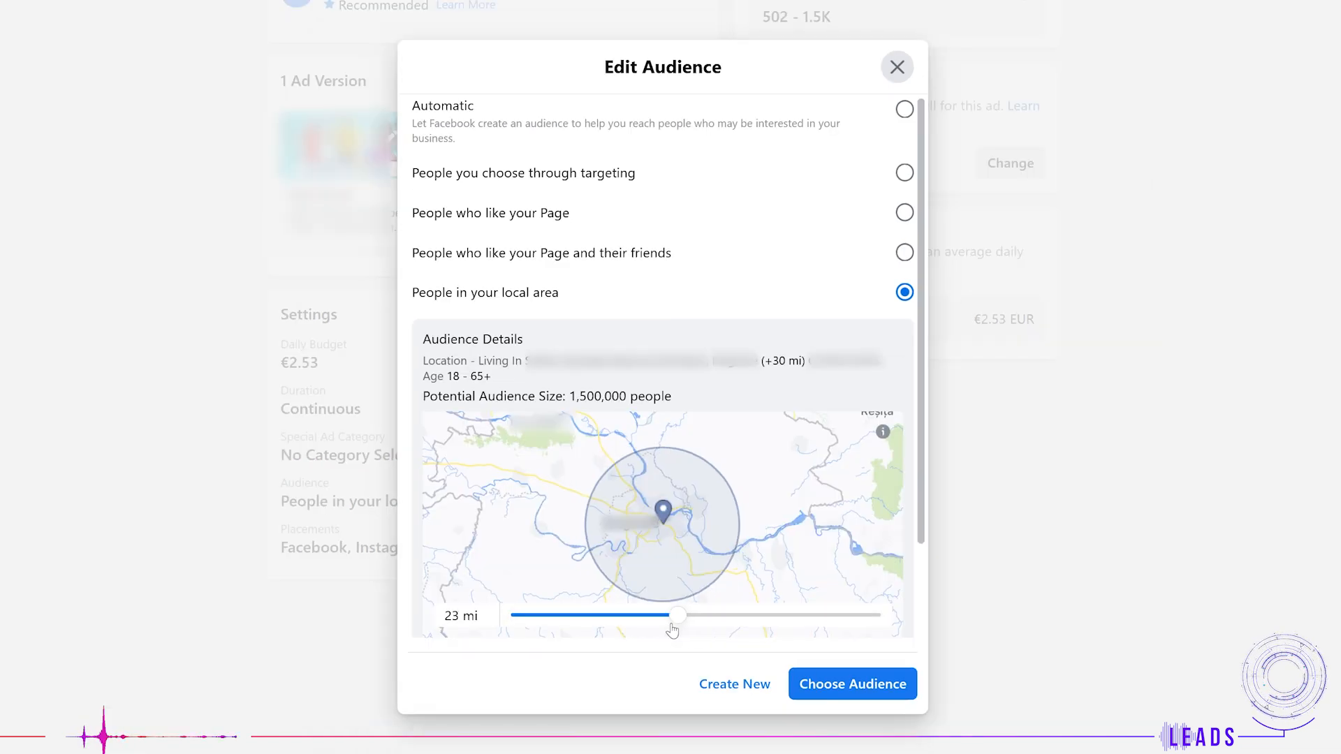
Adjust the local-area audience radius to about 23 mi and create a new audience named Marketing Experts.
mouse_move(671, 627)
mouse_down()
mouse_move(660, 630)
mouse_move(751, 632)
mouse_move(674, 631)
mouse_up()
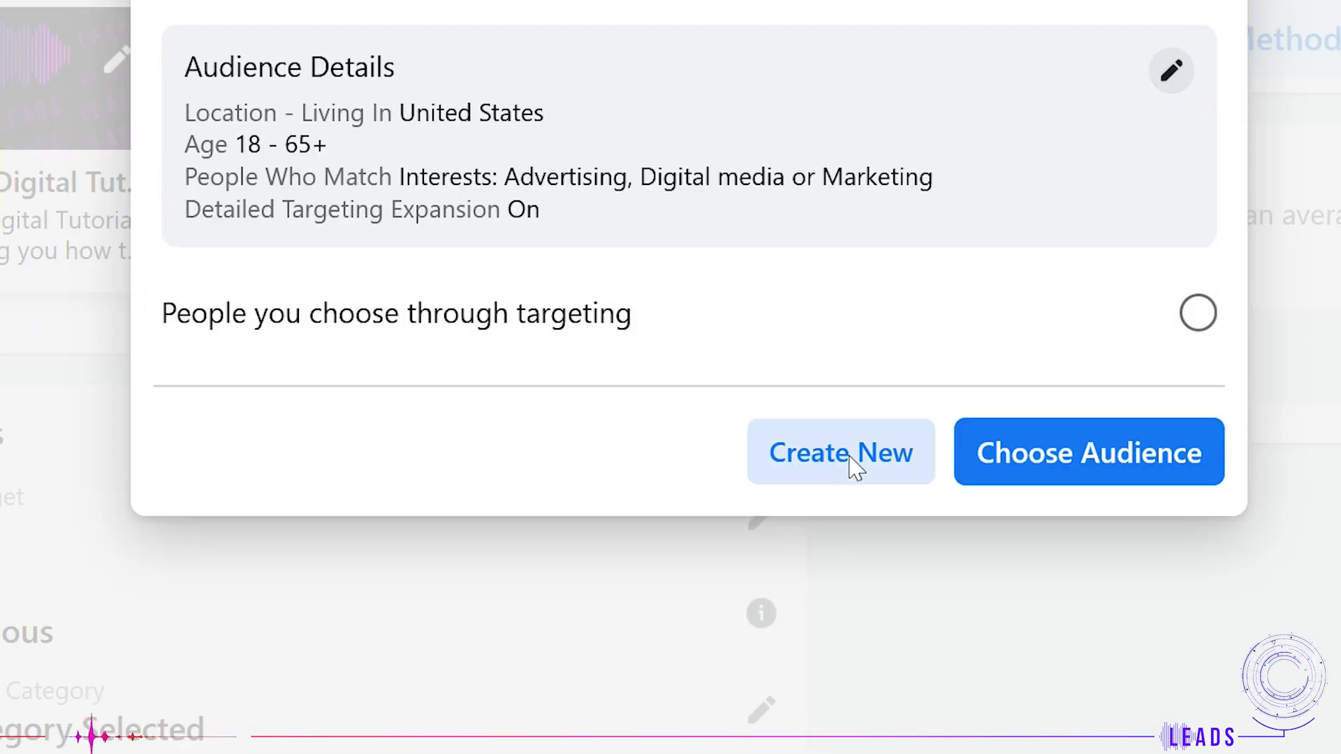
click(800, 646)
text(DE)
key(BackSpace)
key(BackSpace)
text(Marketing)
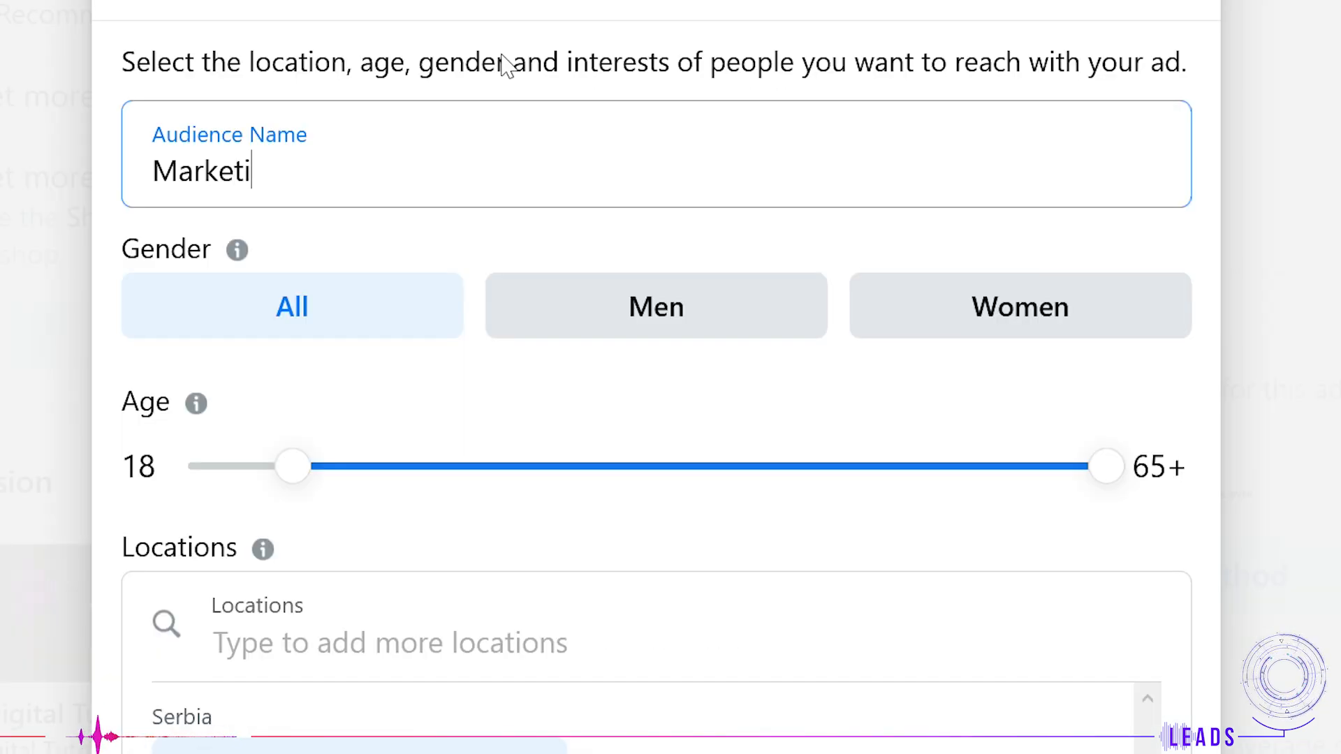
text( Experts)
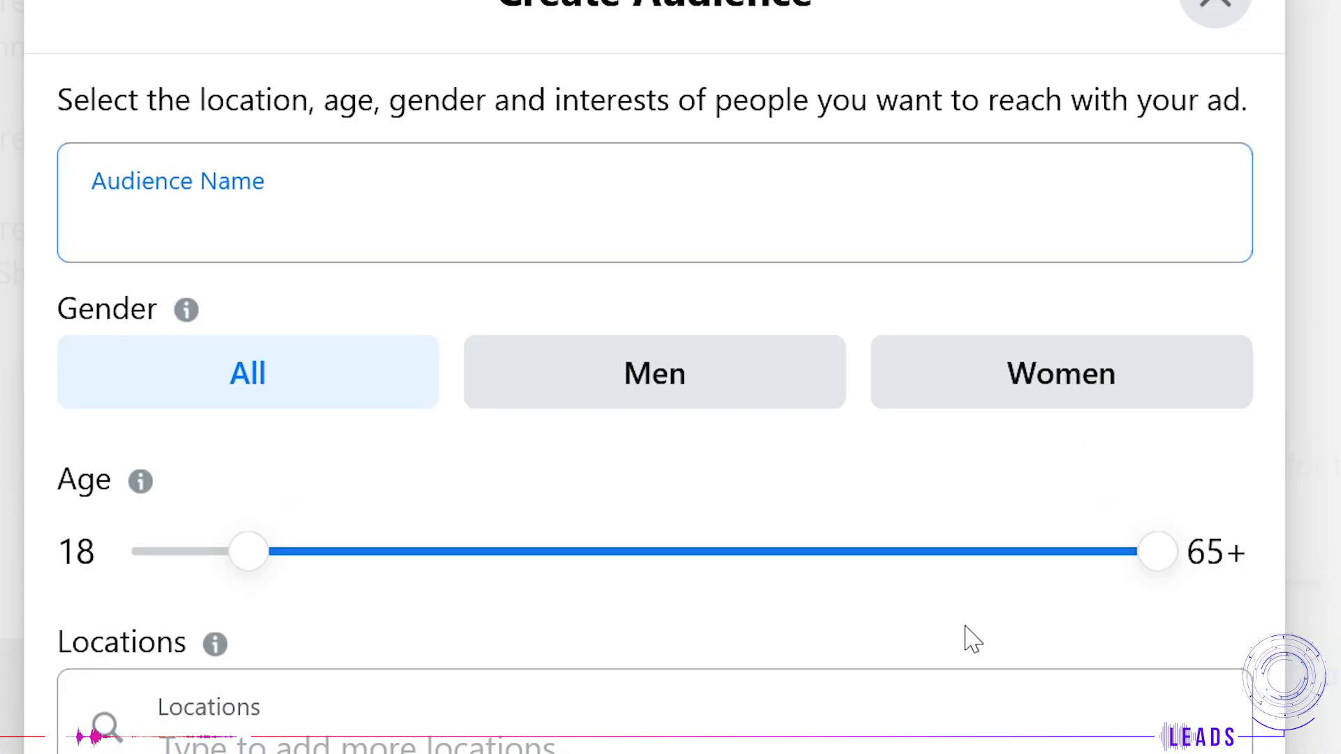
Try the other gender options, set the new audience's gender to All and raise its minimum age.
click(702, 328)
click(1067, 383)
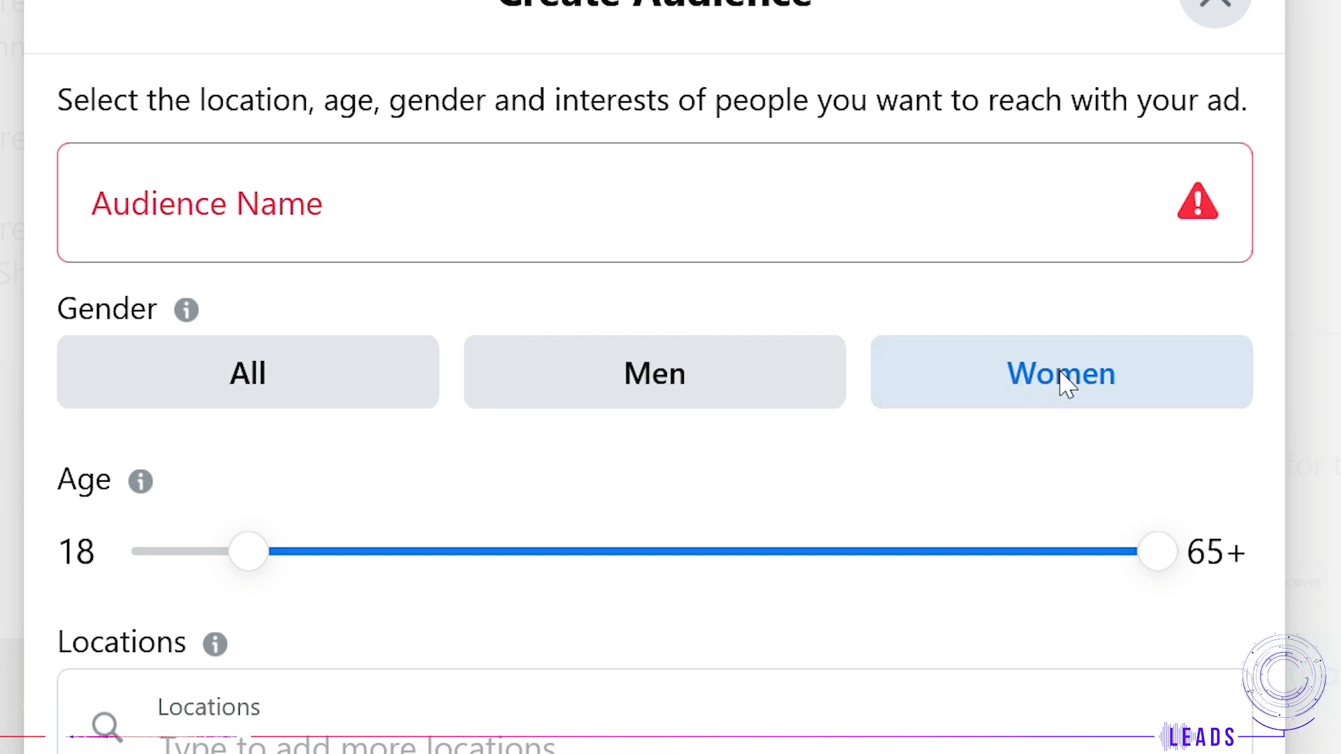
click(279, 349)
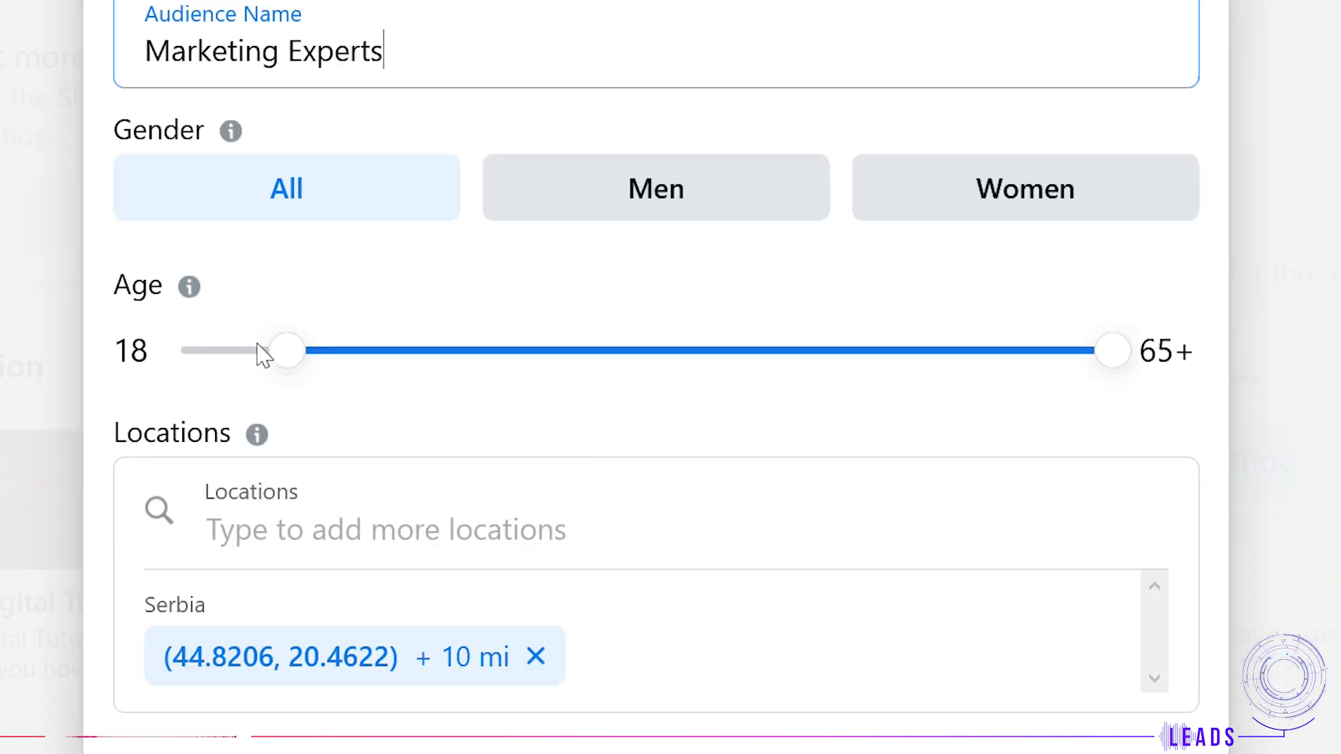
drag(326, 362, 422, 331)
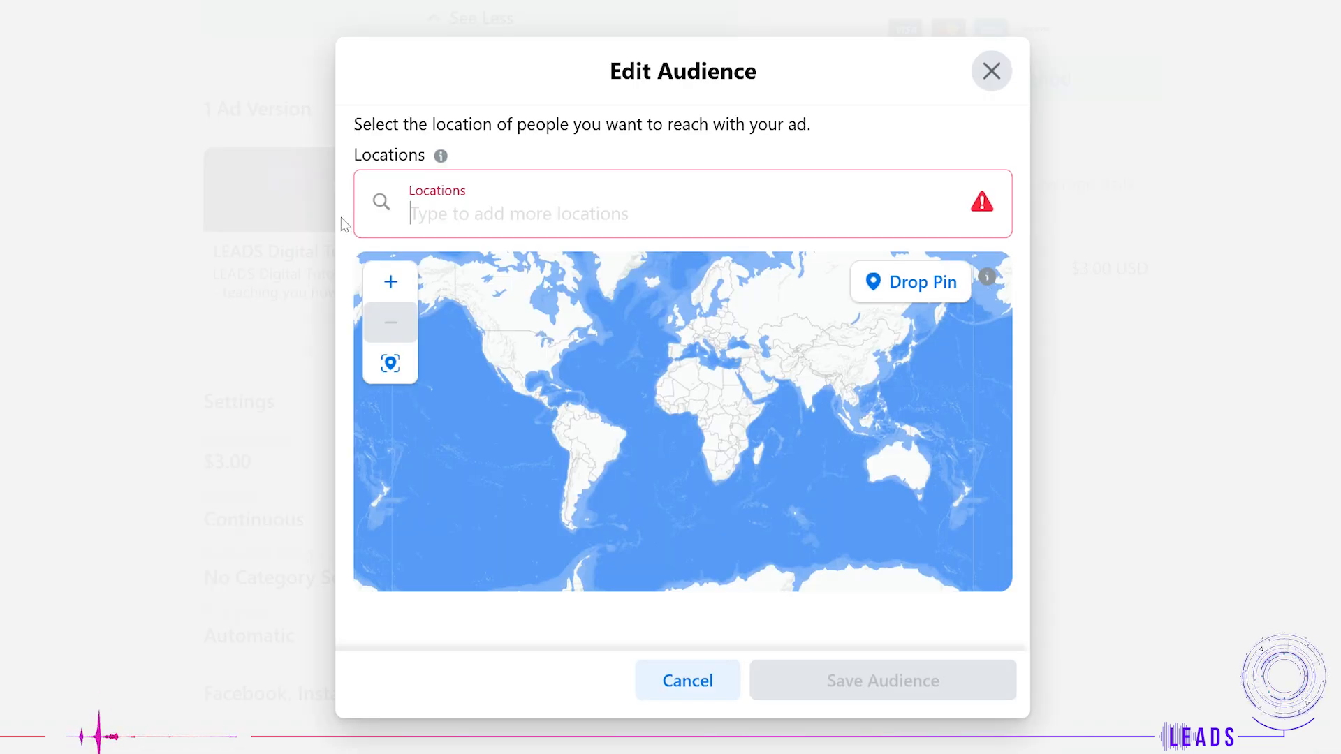
Target Scranton, Pennsylvania as the audience location, trying Drop Pin on the map and setting a 25 mi radius.
text(Scranton)
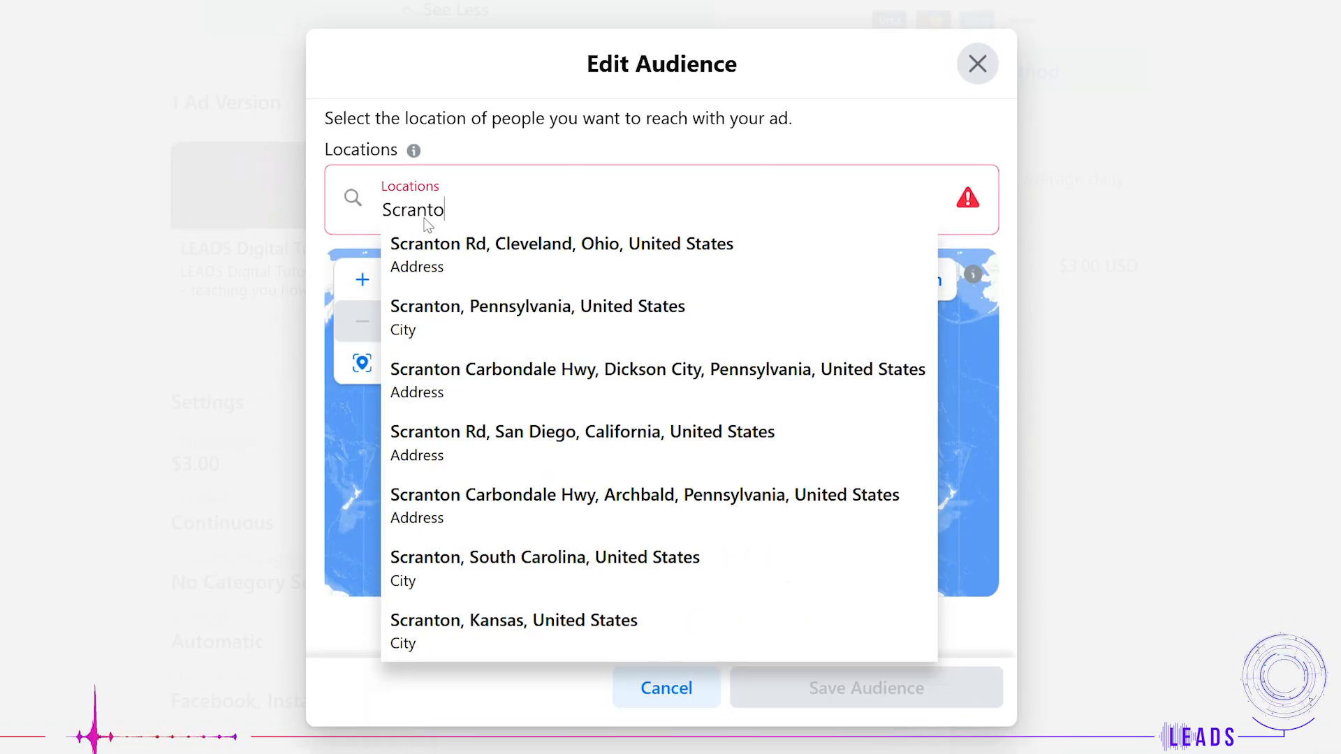
click(437, 316)
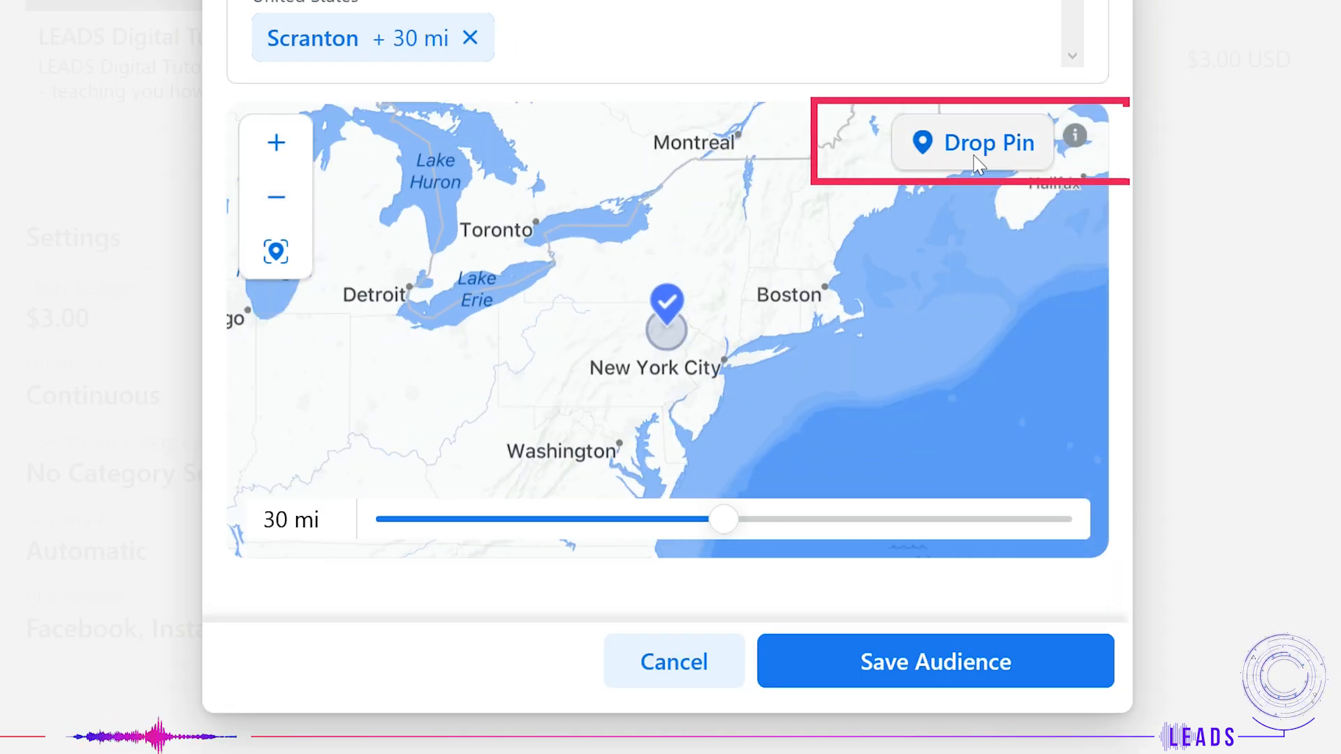
click(978, 165)
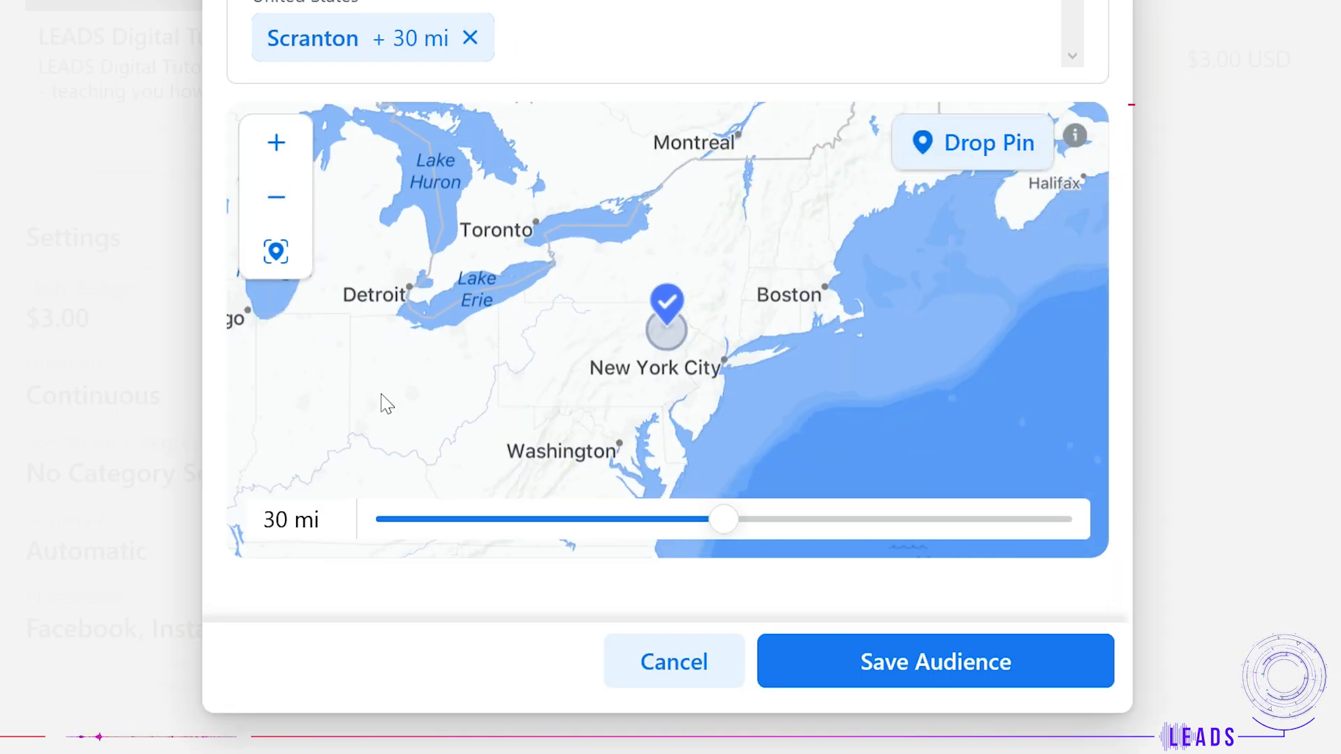
click(364, 494)
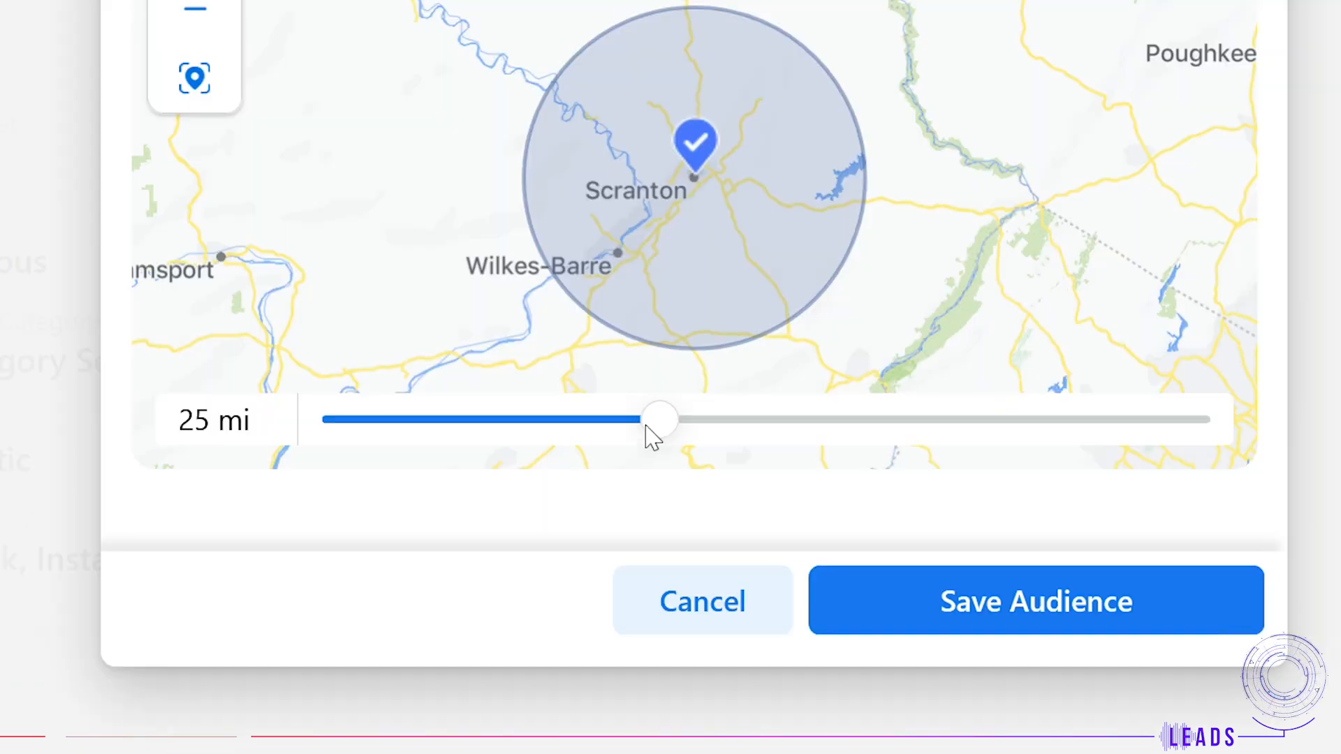
Widen the targeting radius around Scranton to about 35 mi and reduce it again.
drag(653, 436, 917, 360)
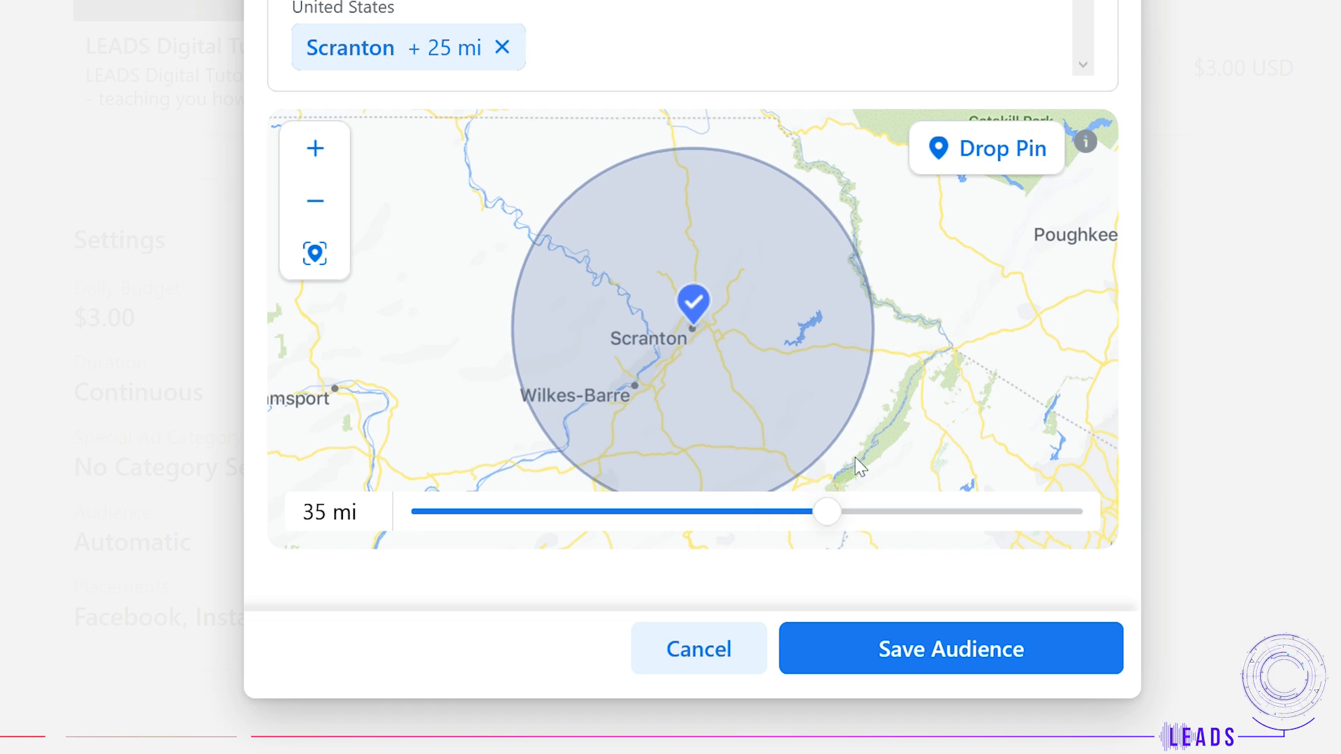
drag(860, 466, 577, 464)
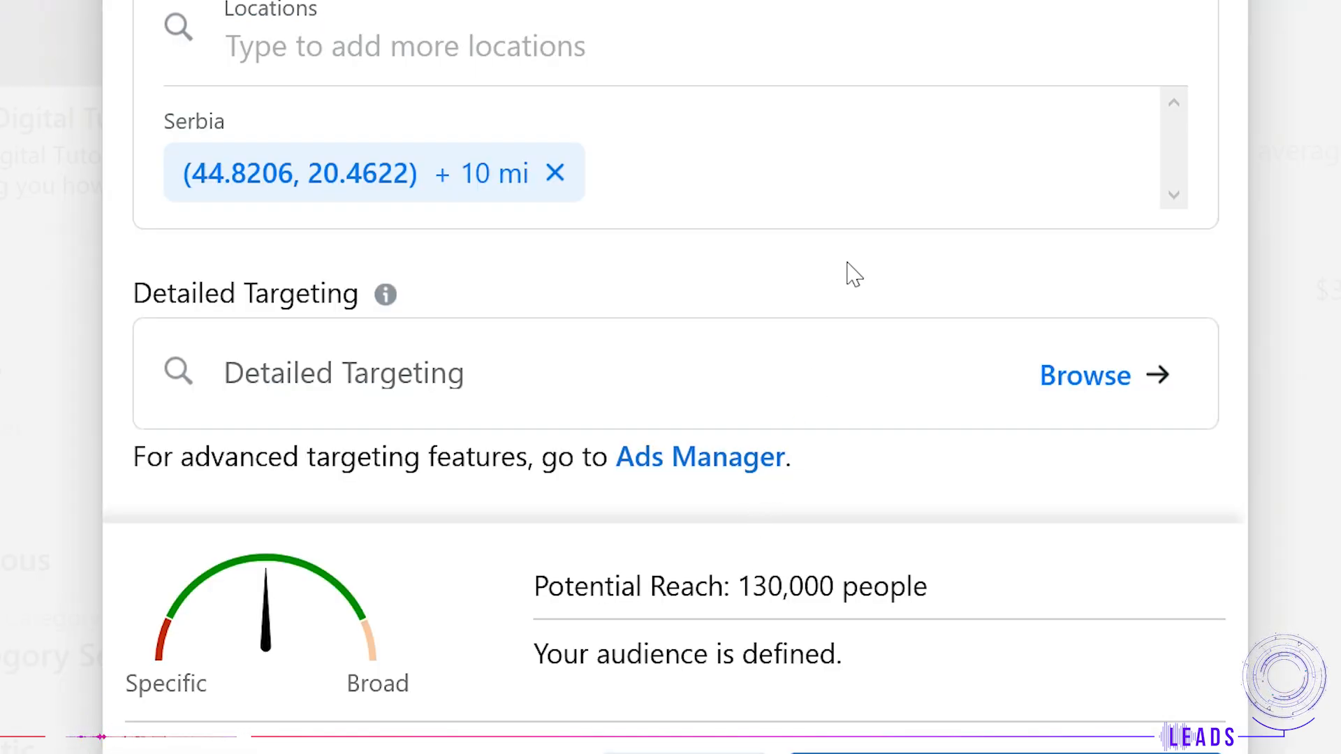
Browse the audience's Detailed Targeting categories: Interests, Behaviors, More Categories and Demographics, including the Financial group.
scroll(853, 265, down, 1)
click(1087, 382)
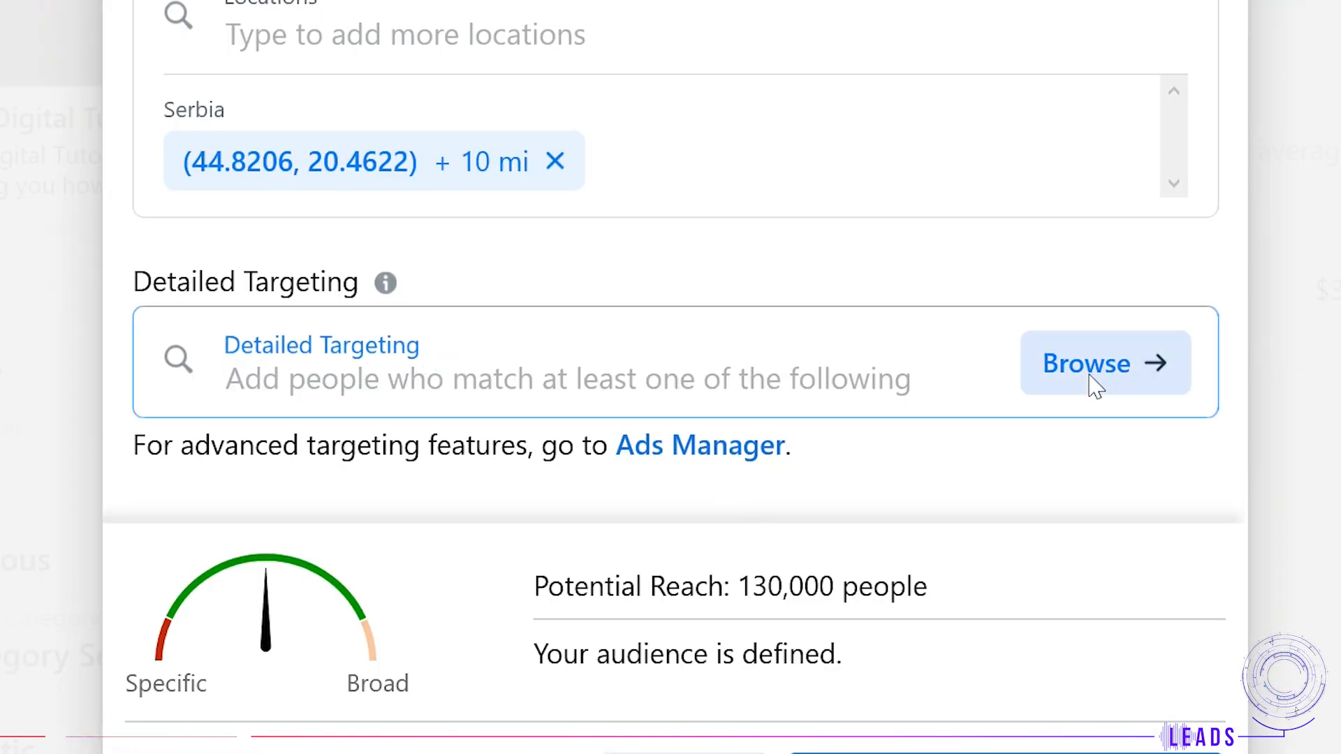
click(565, 264)
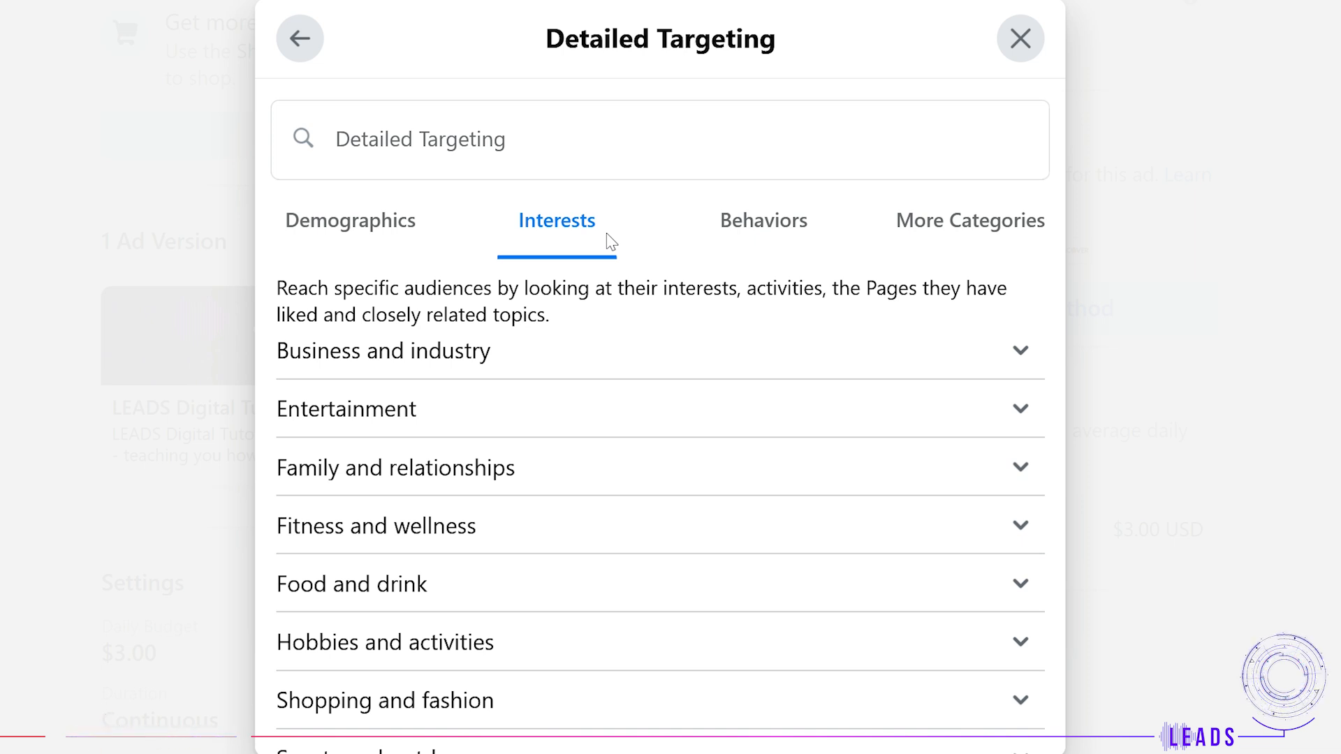
click(818, 218)
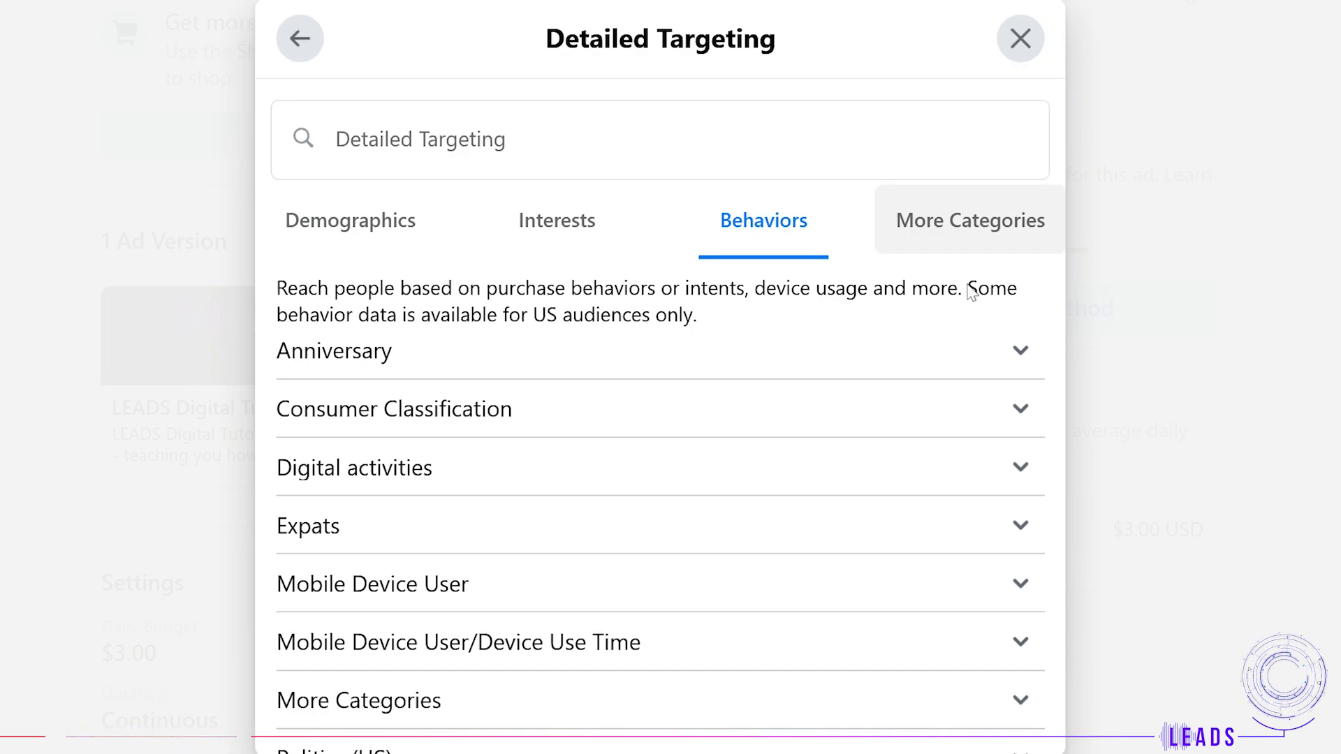
click(1033, 221)
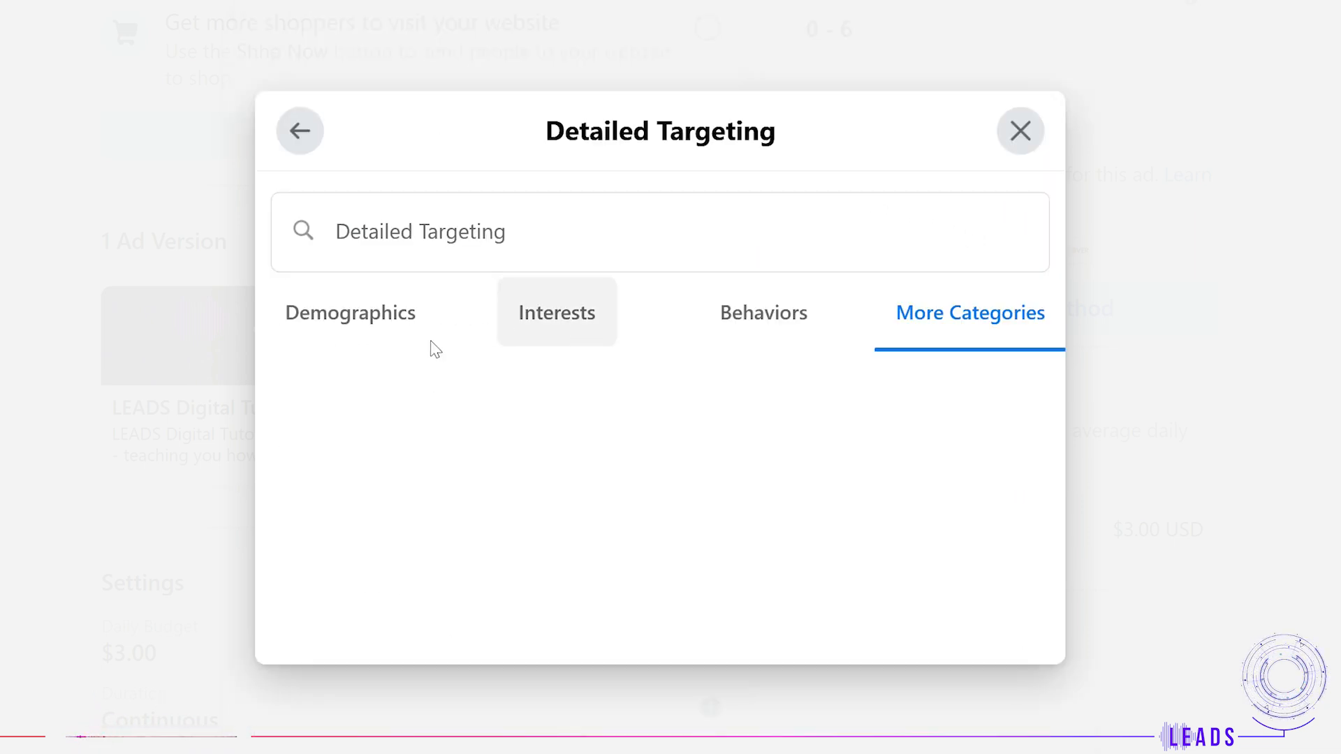
click(383, 338)
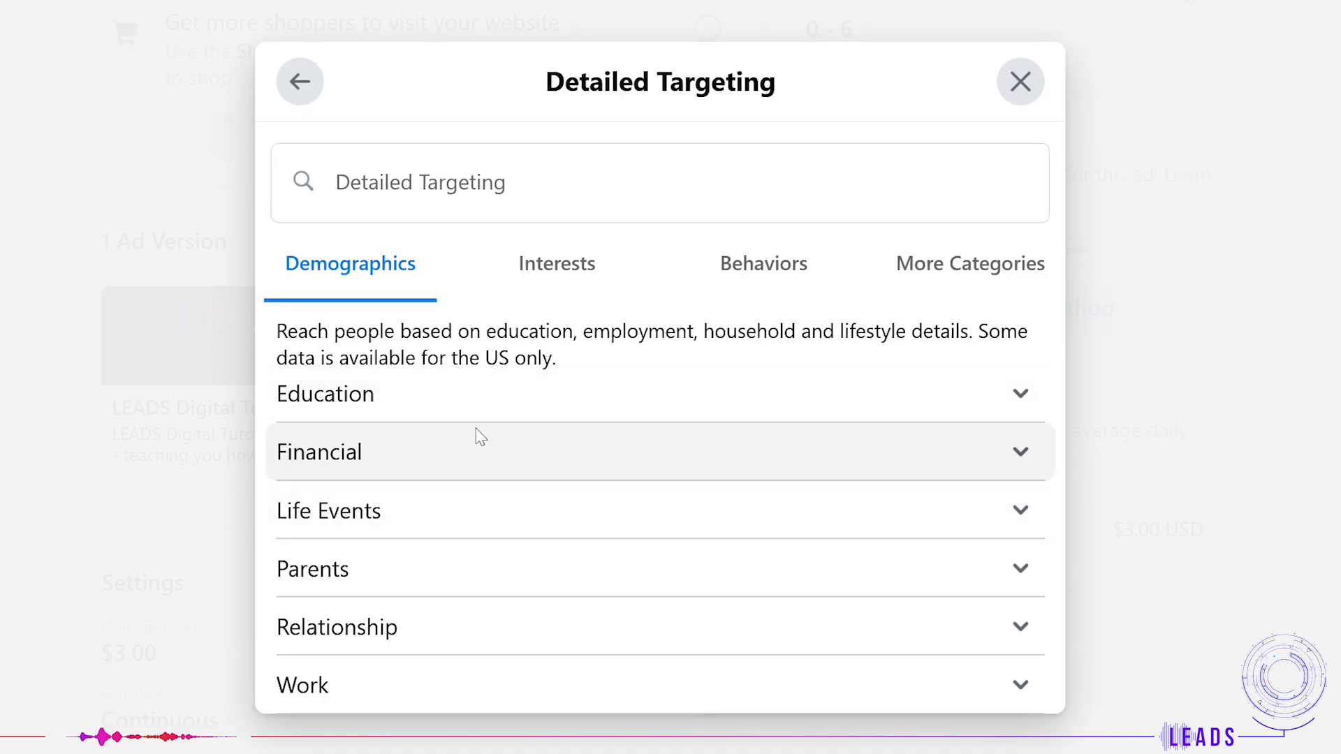
click(475, 429)
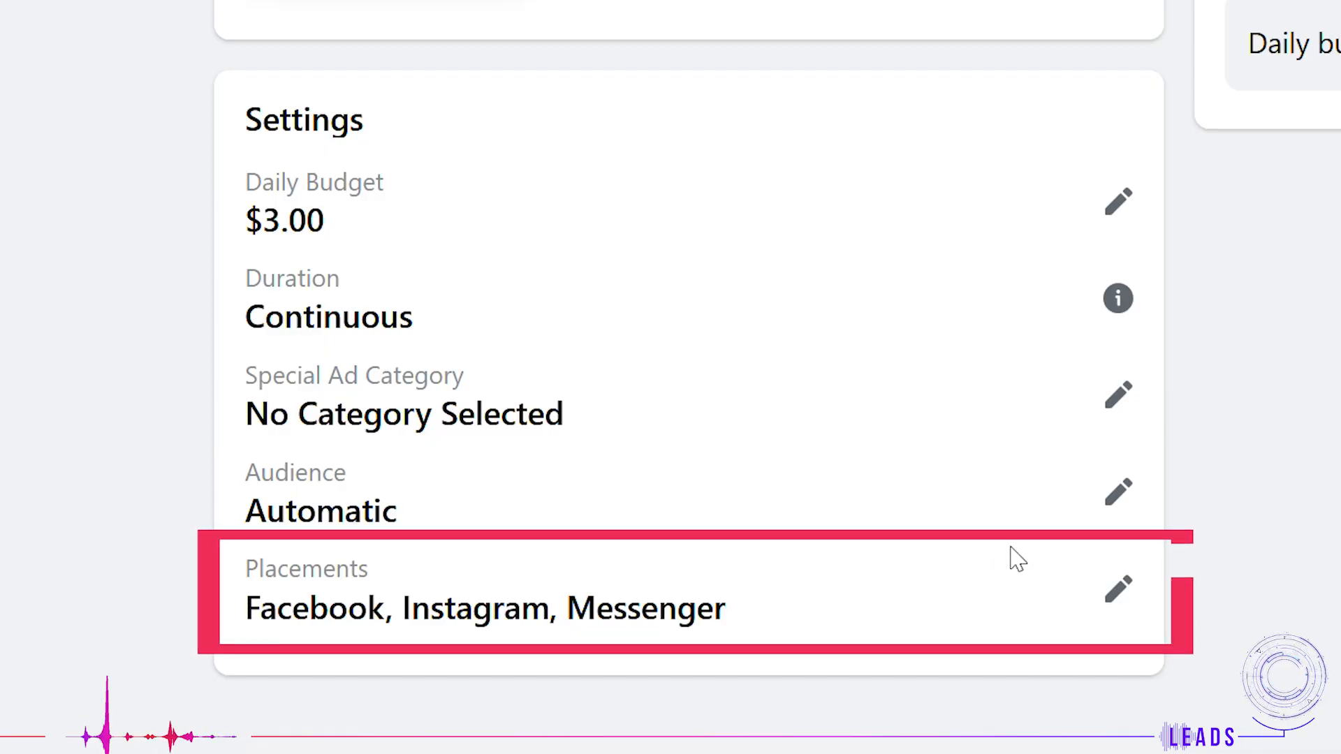
Open the placements setting of the automated ad for editing.
click(1115, 586)
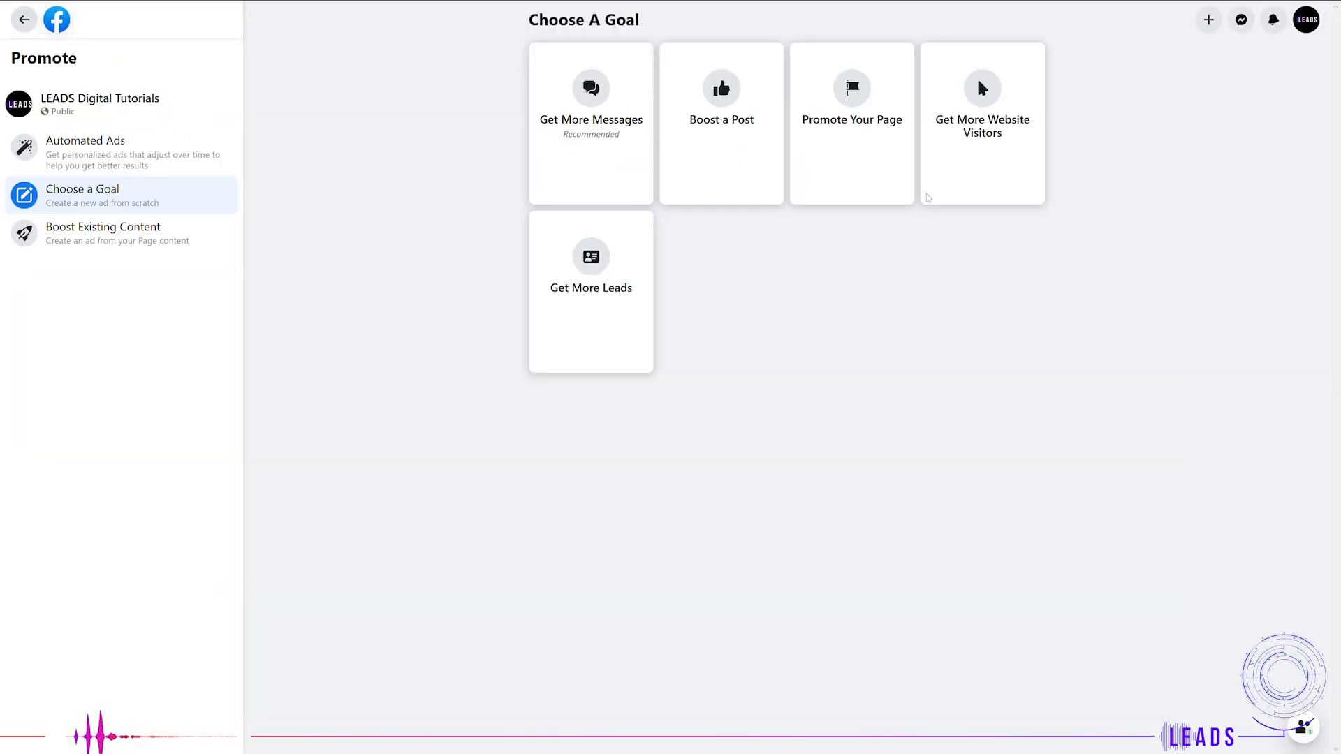
Start a website promotion ad with the description "Ever wanted to learn about digital marketing! LEADS' got you covered! Check out our video lessons!".
click(563, 328)
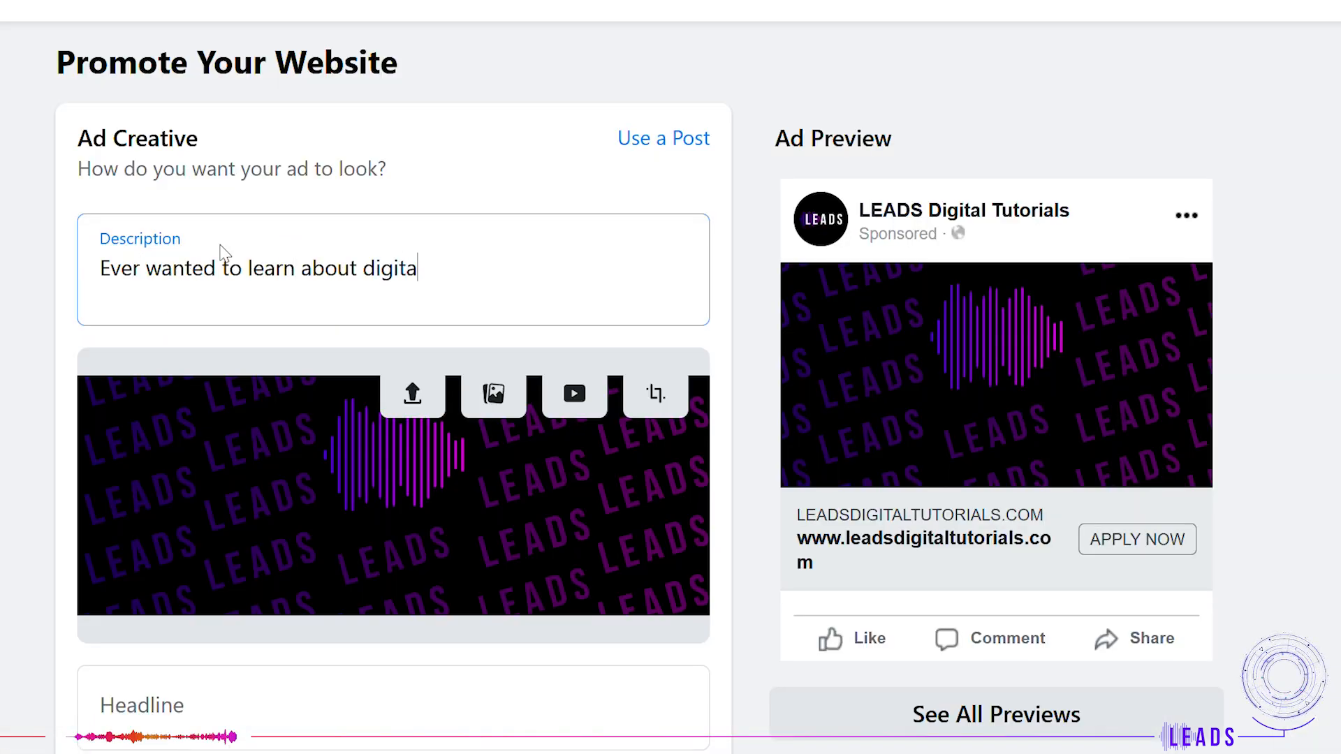
text(l marketing! LEADS' got )
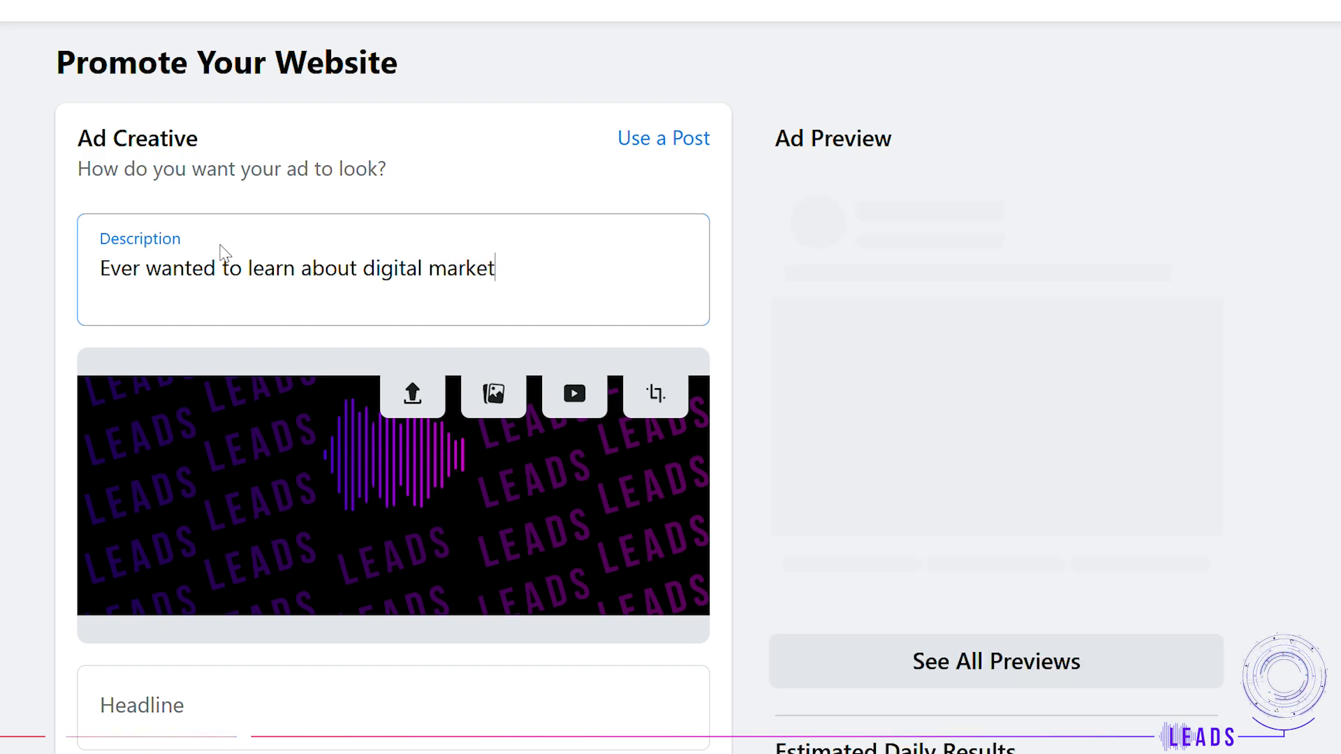
text(you covered!)
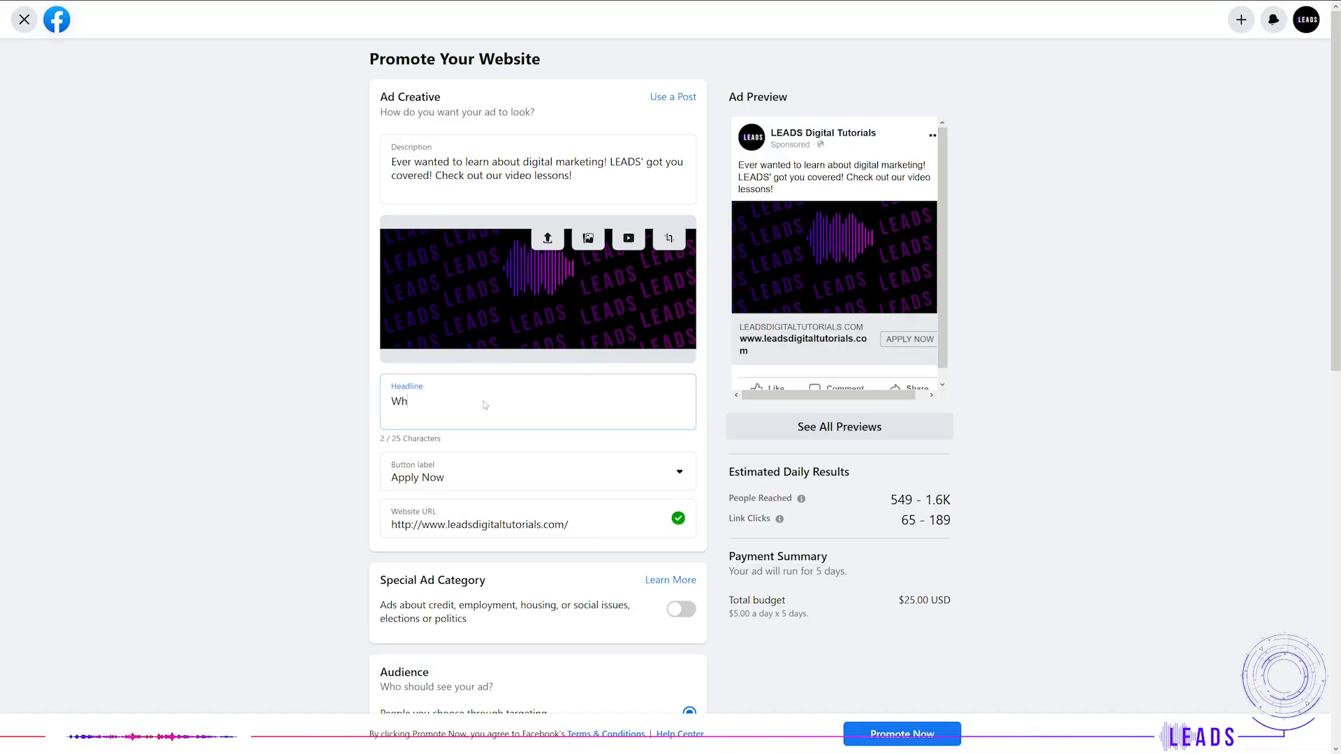
Enter "What's Digital Marketing" as the website ad's headline.
text(at's Digit)
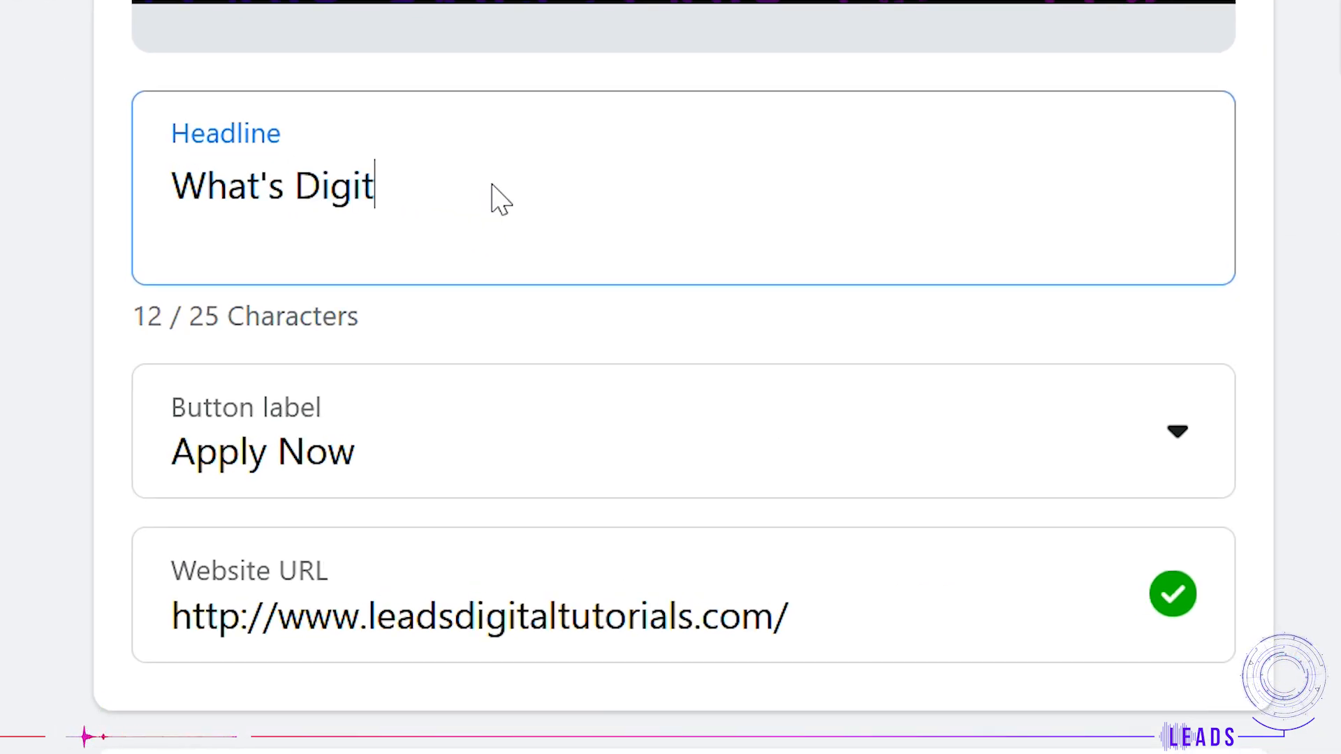
text(al Marketing_)
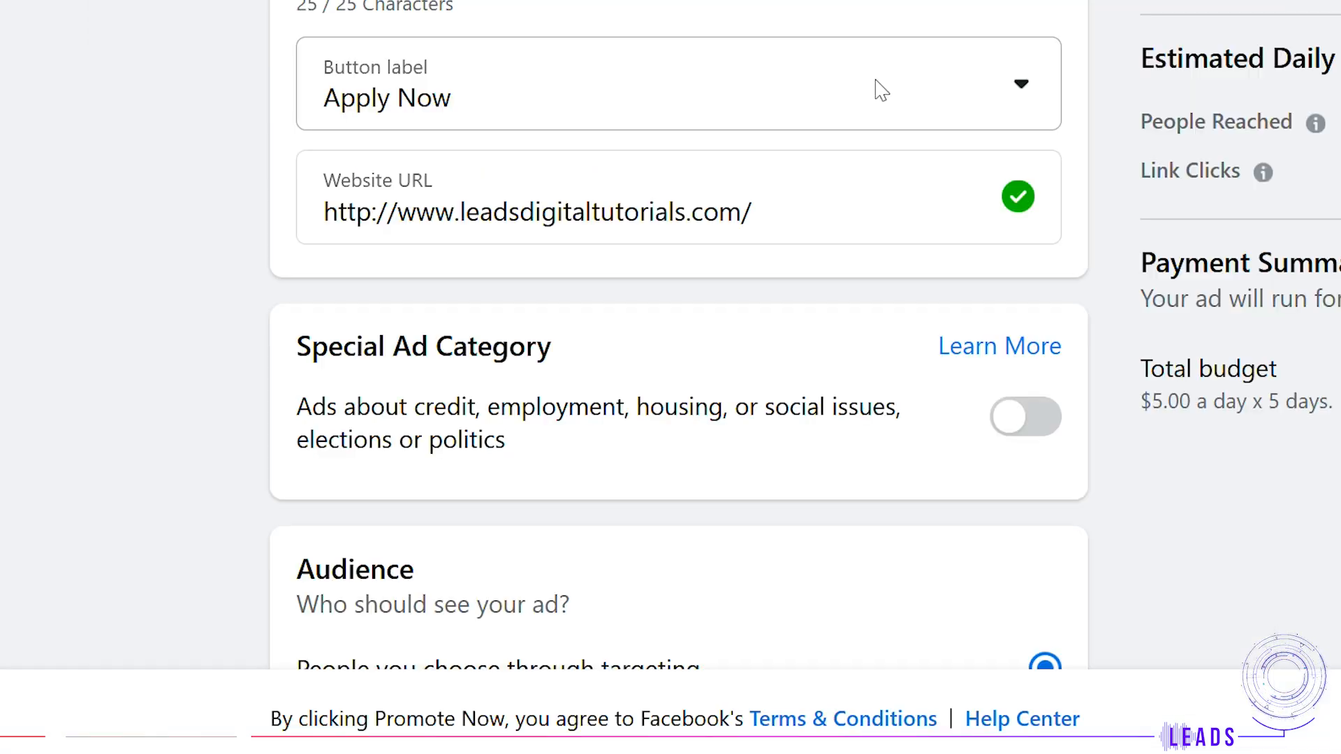
Turn on Special Ad Category for the website ad and try Social Issues, Elections or Politics, Employment and Credit.
click(964, 440)
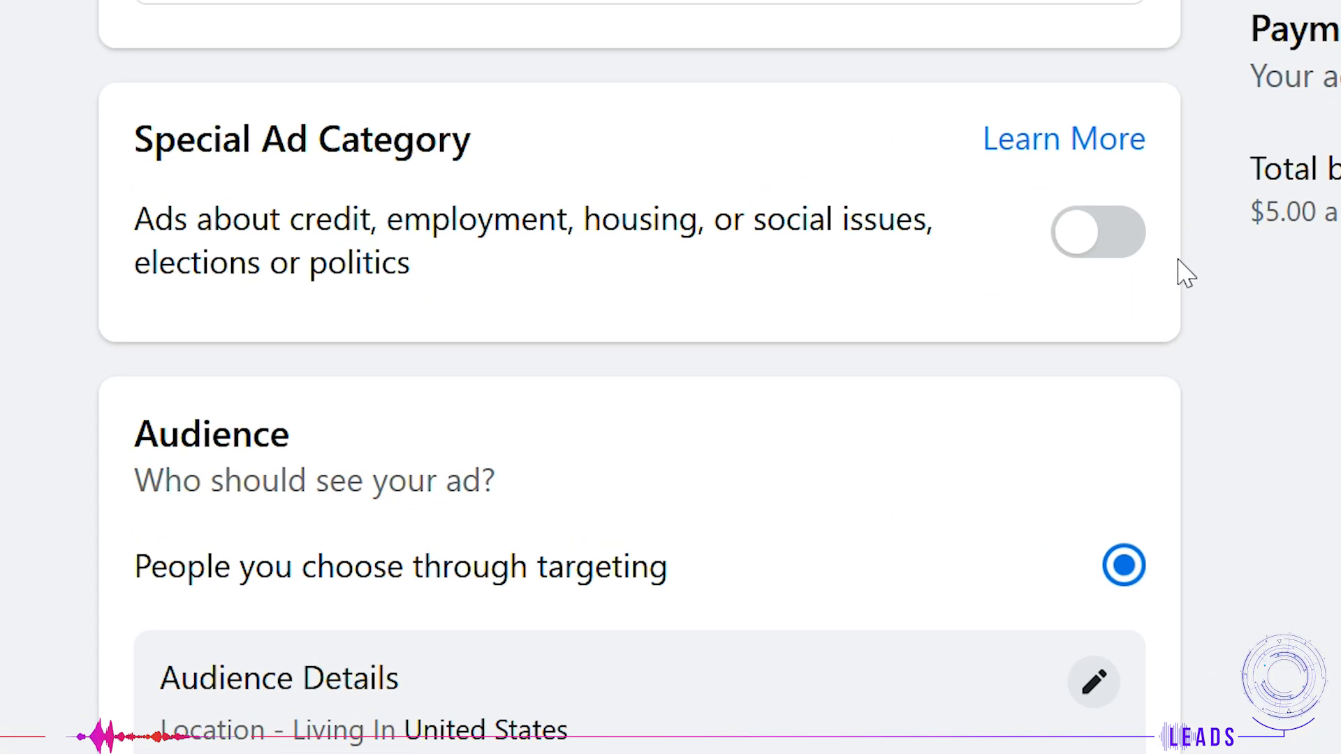
click(1114, 242)
click(1071, 384)
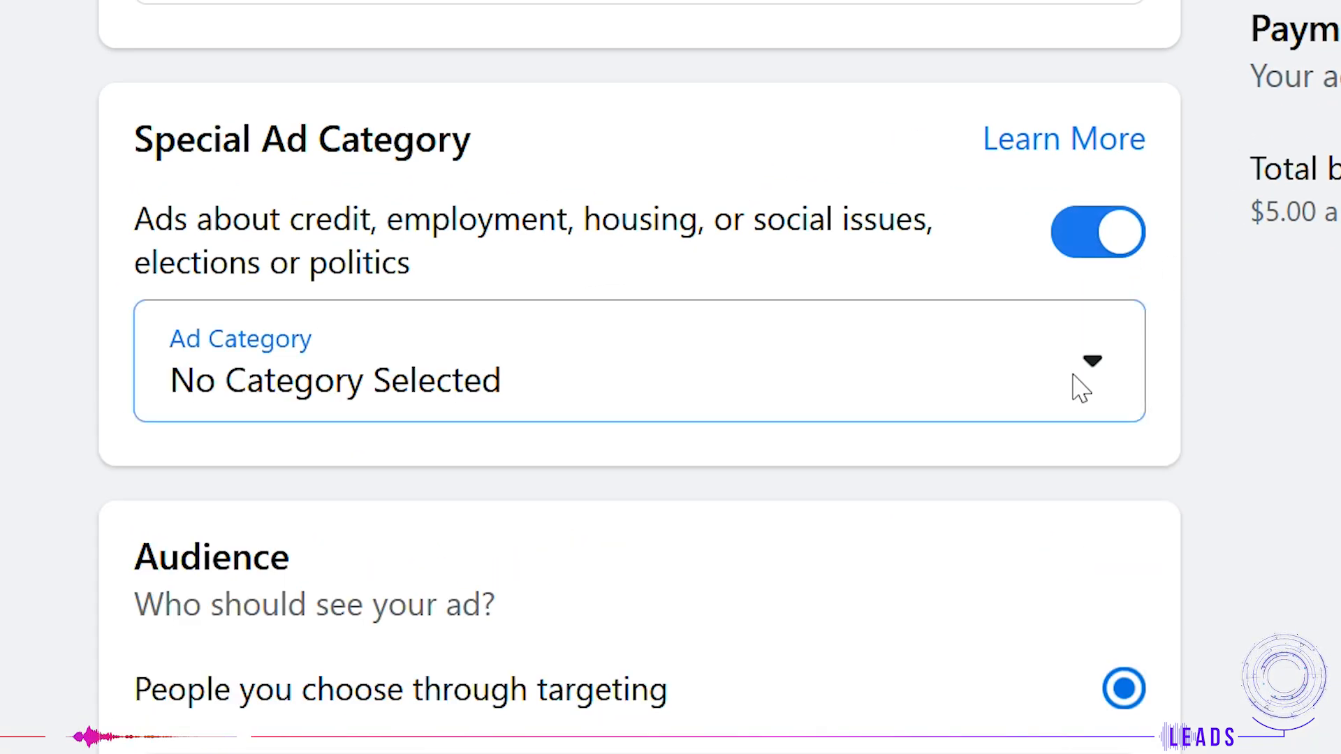
click(810, 512)
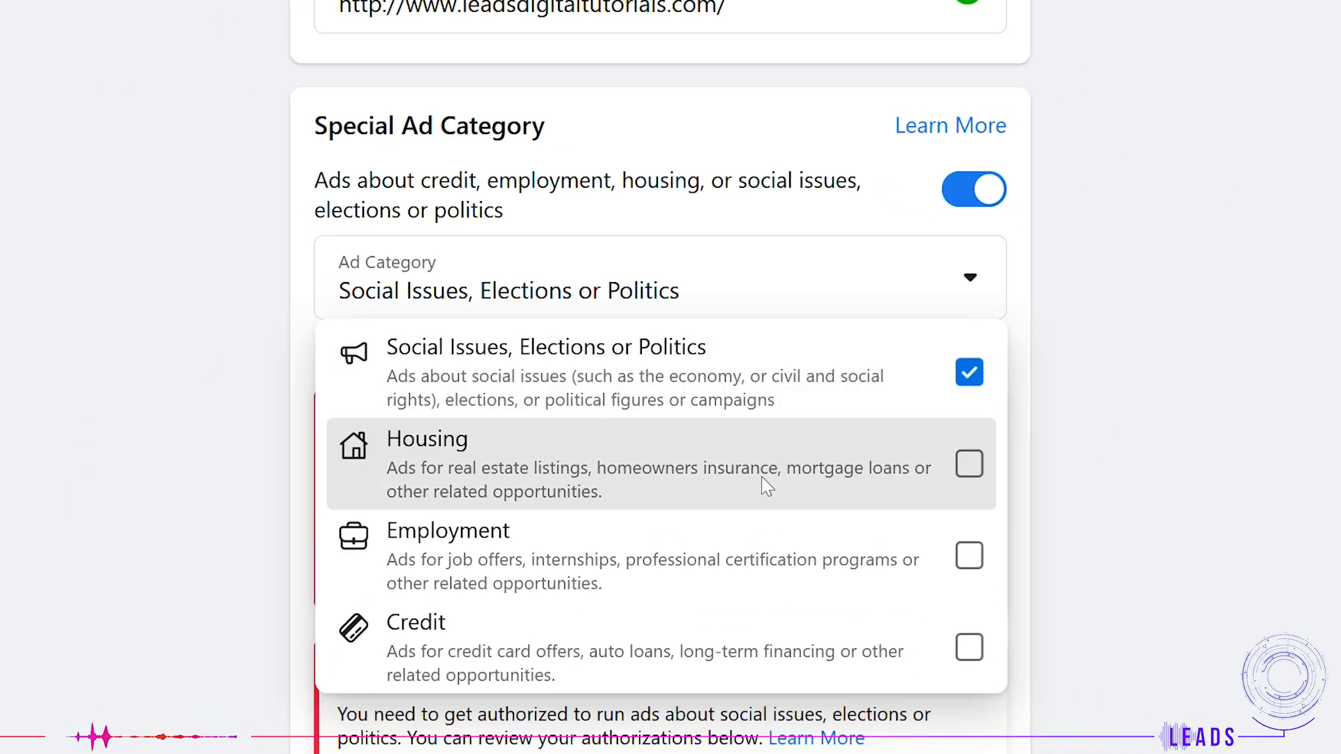
click(771, 544)
click(771, 633)
click(914, 648)
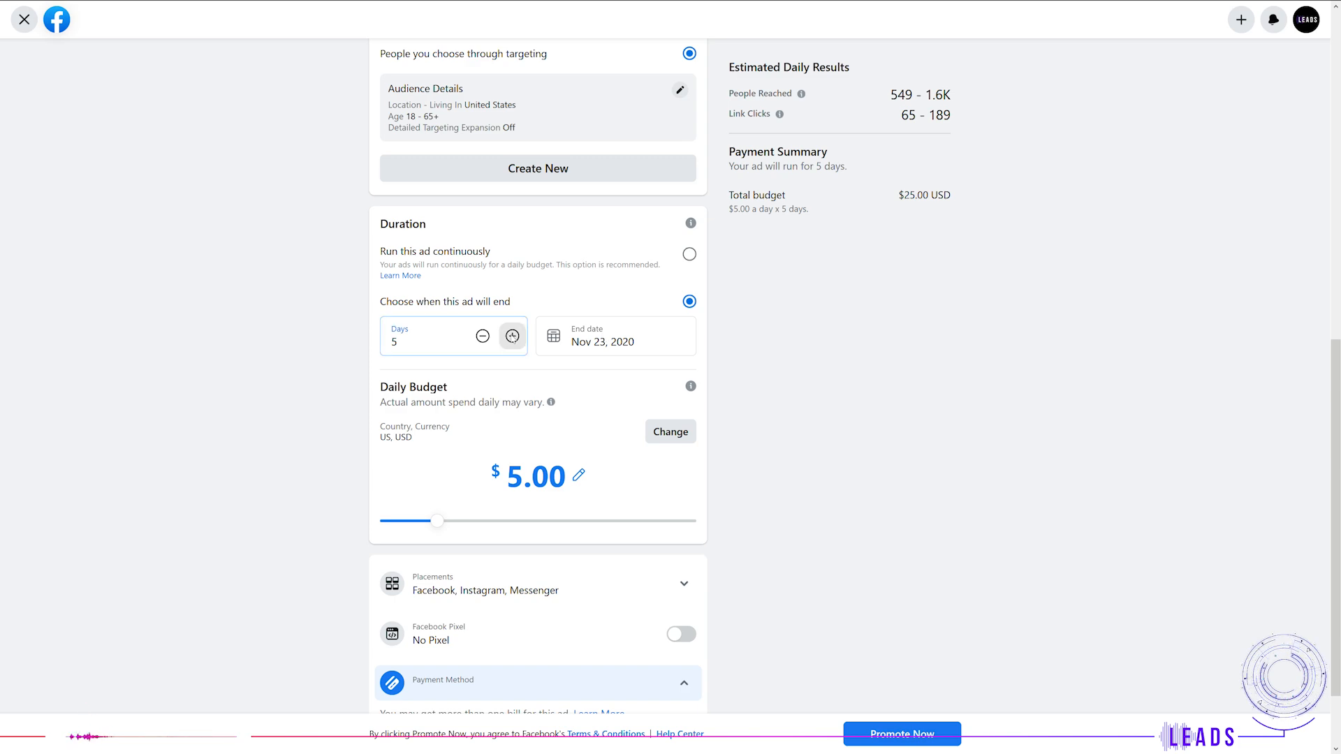
Extend the website ad's duration to 18 days.
click(512, 336)
click(512, 336)
click(512, 336)
click(512, 336)
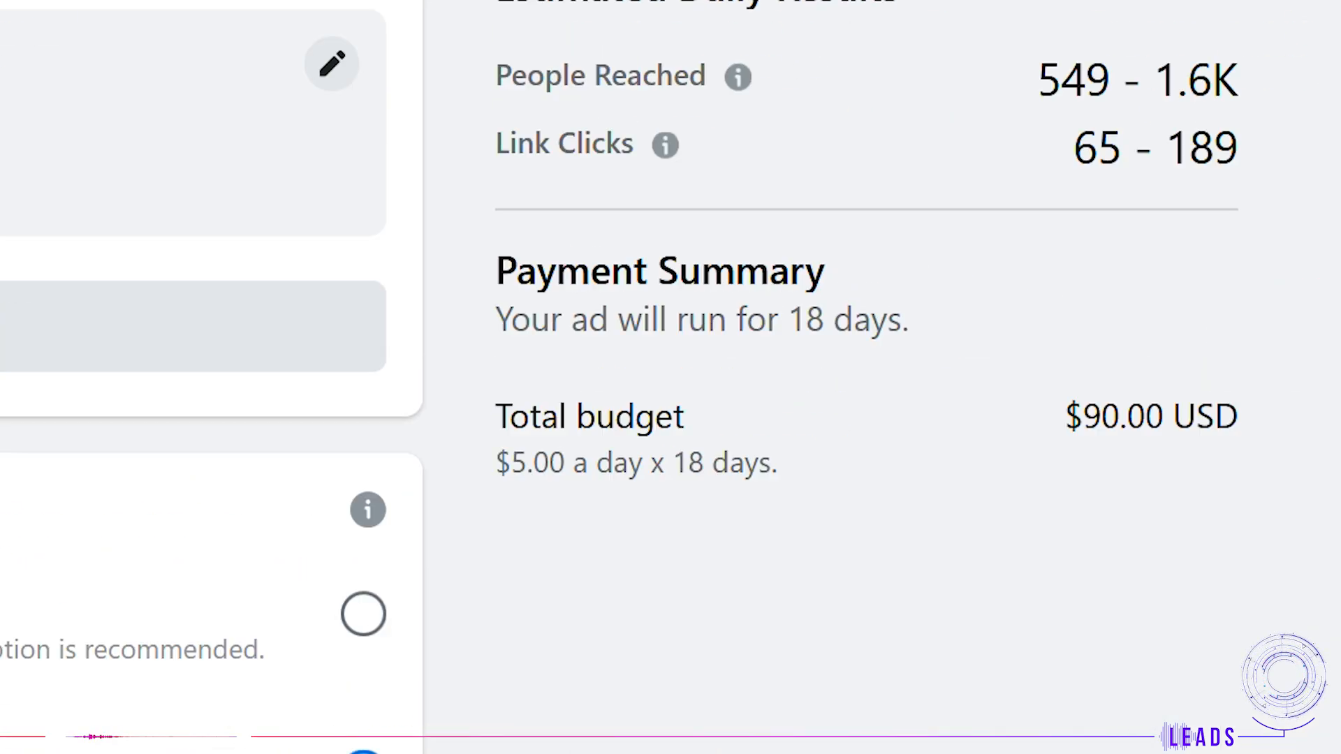
click(512, 336)
click(512, 336)
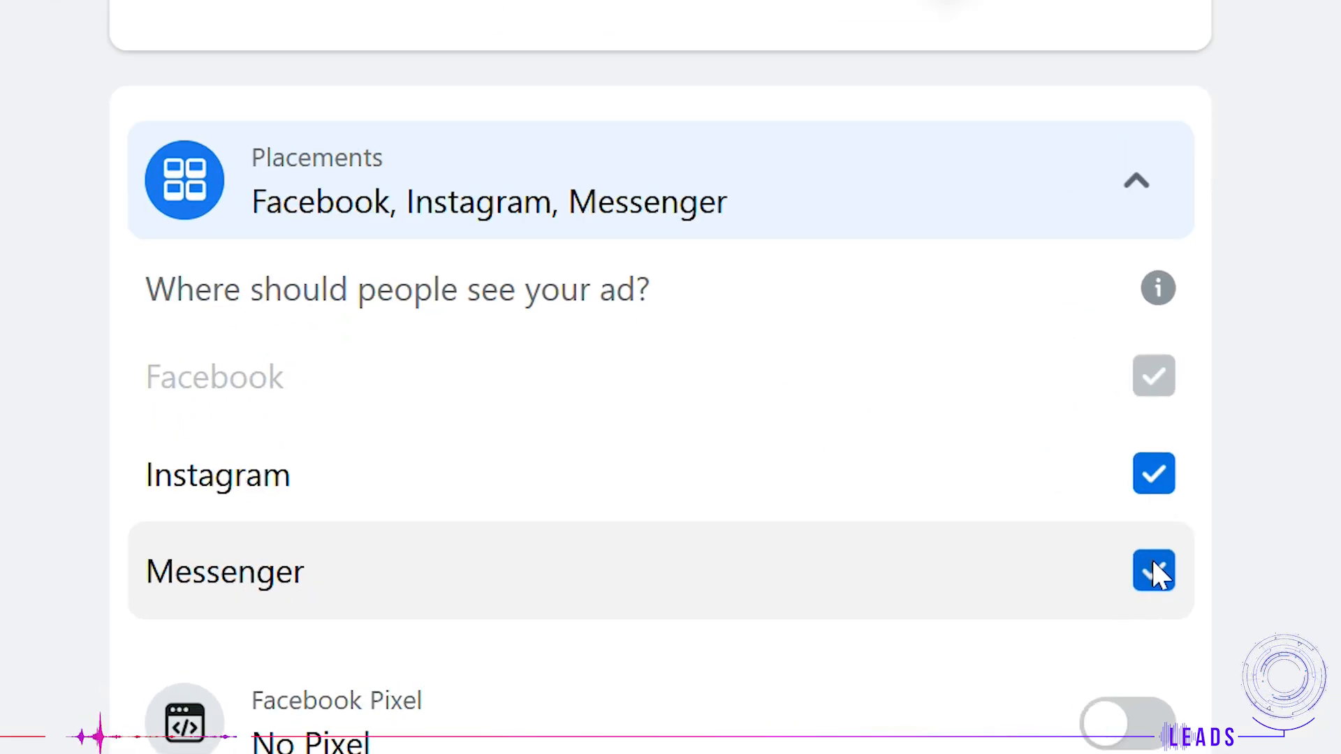
Try excluding and re-including the Messenger and Instagram placements, and try the Facebook Pixel option.
click(689, 608)
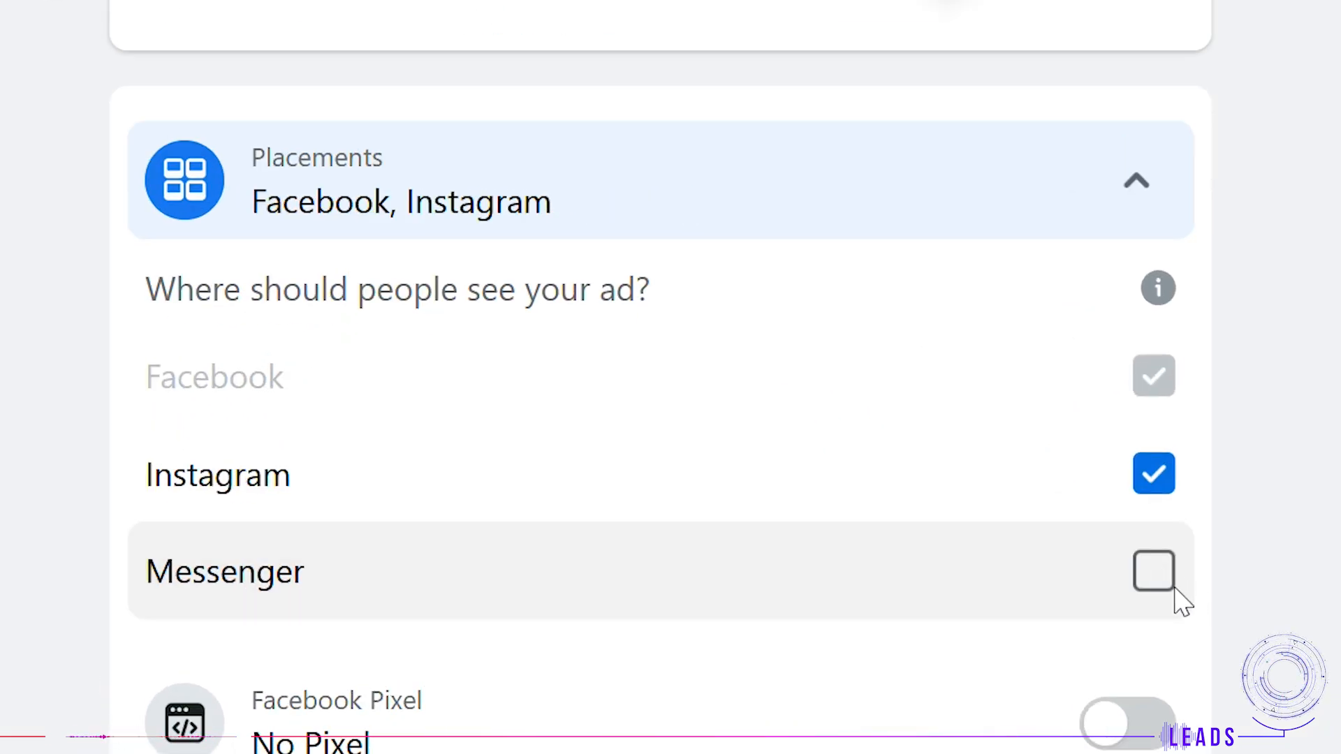
click(1163, 572)
click(1168, 474)
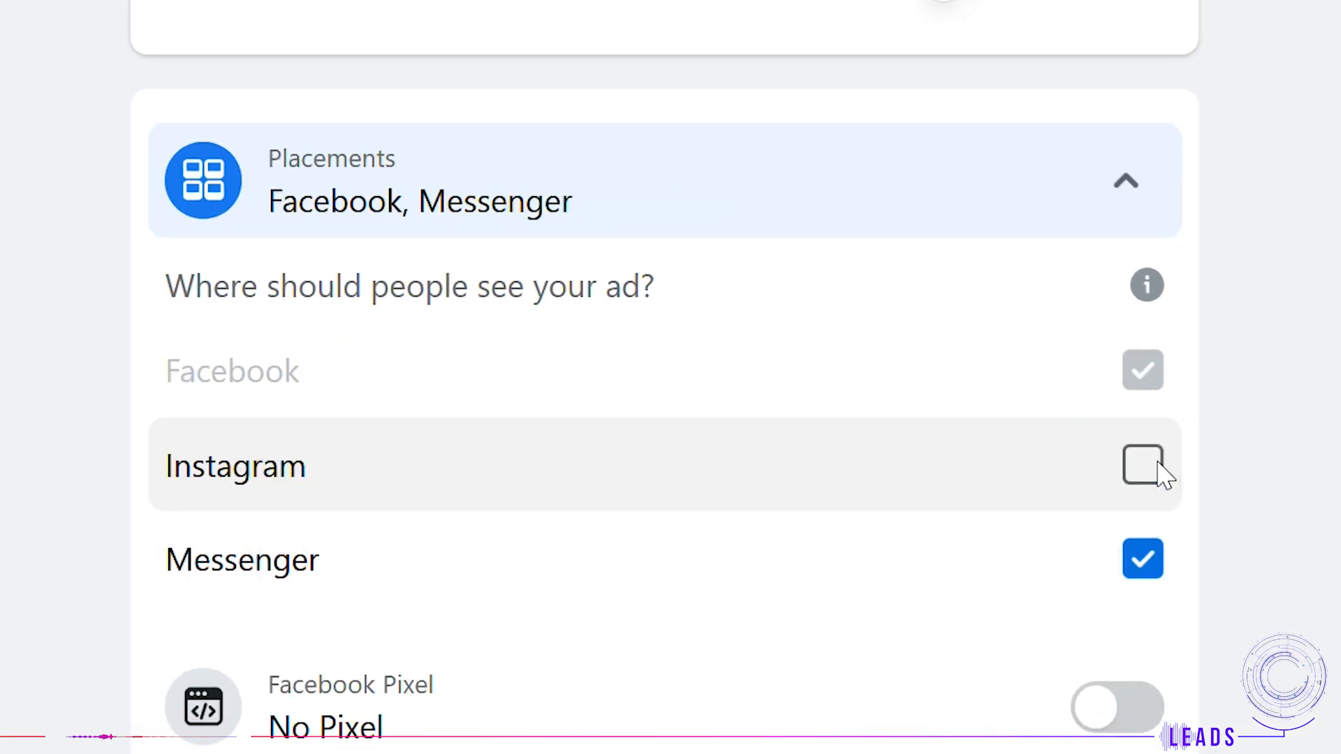
click(1165, 476)
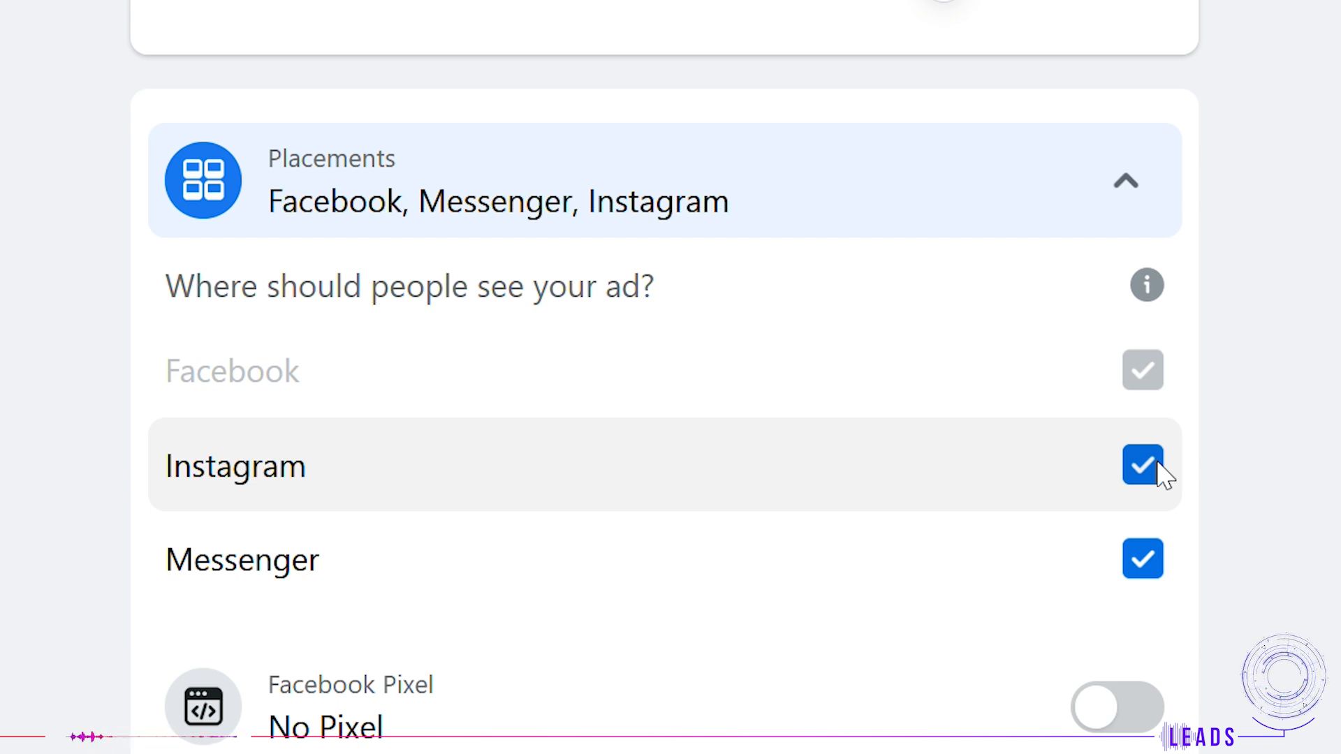
click(1158, 464)
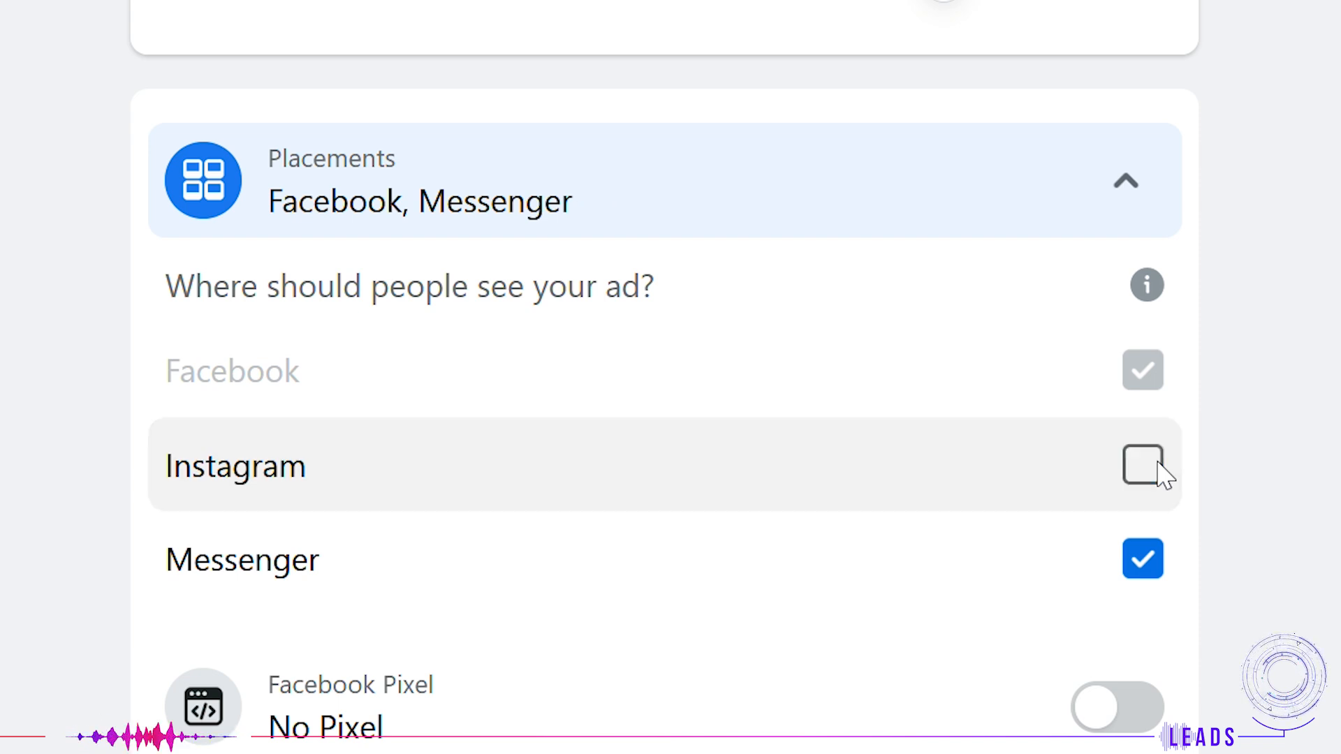
click(1158, 464)
click(1145, 556)
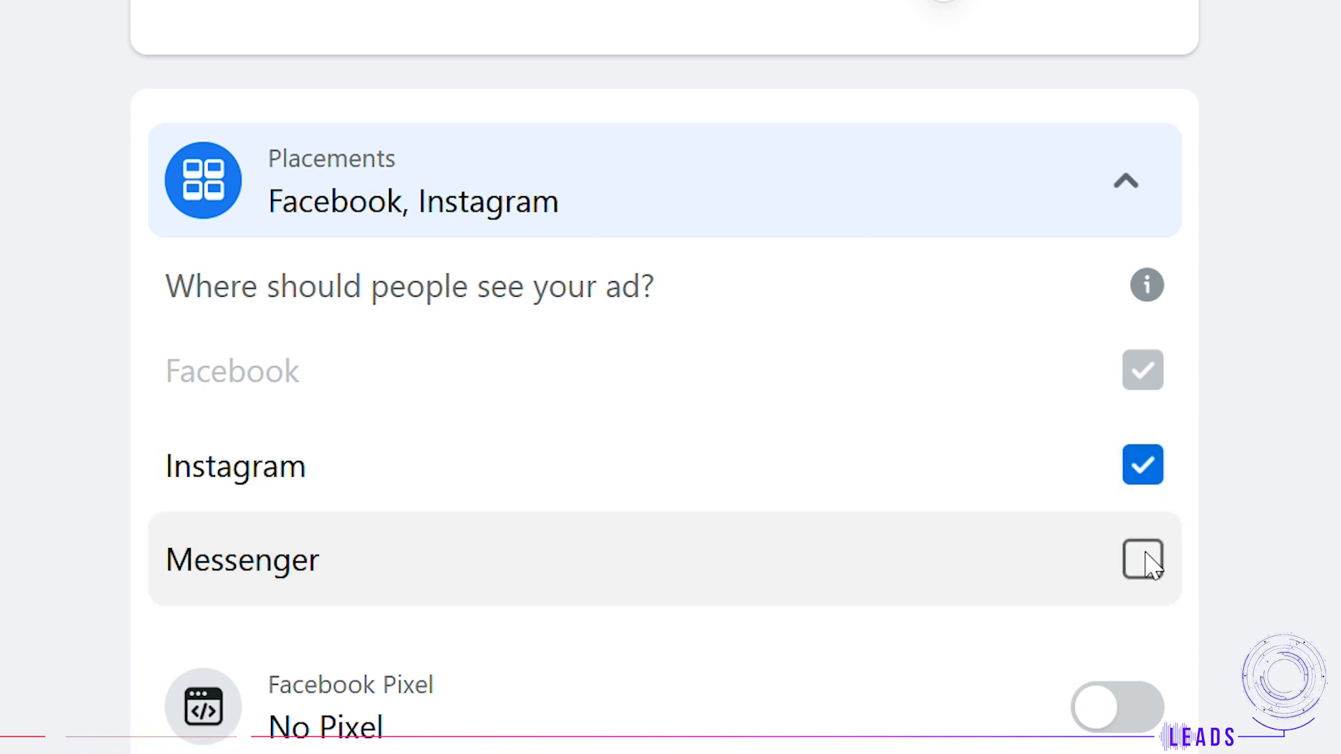
click(1152, 562)
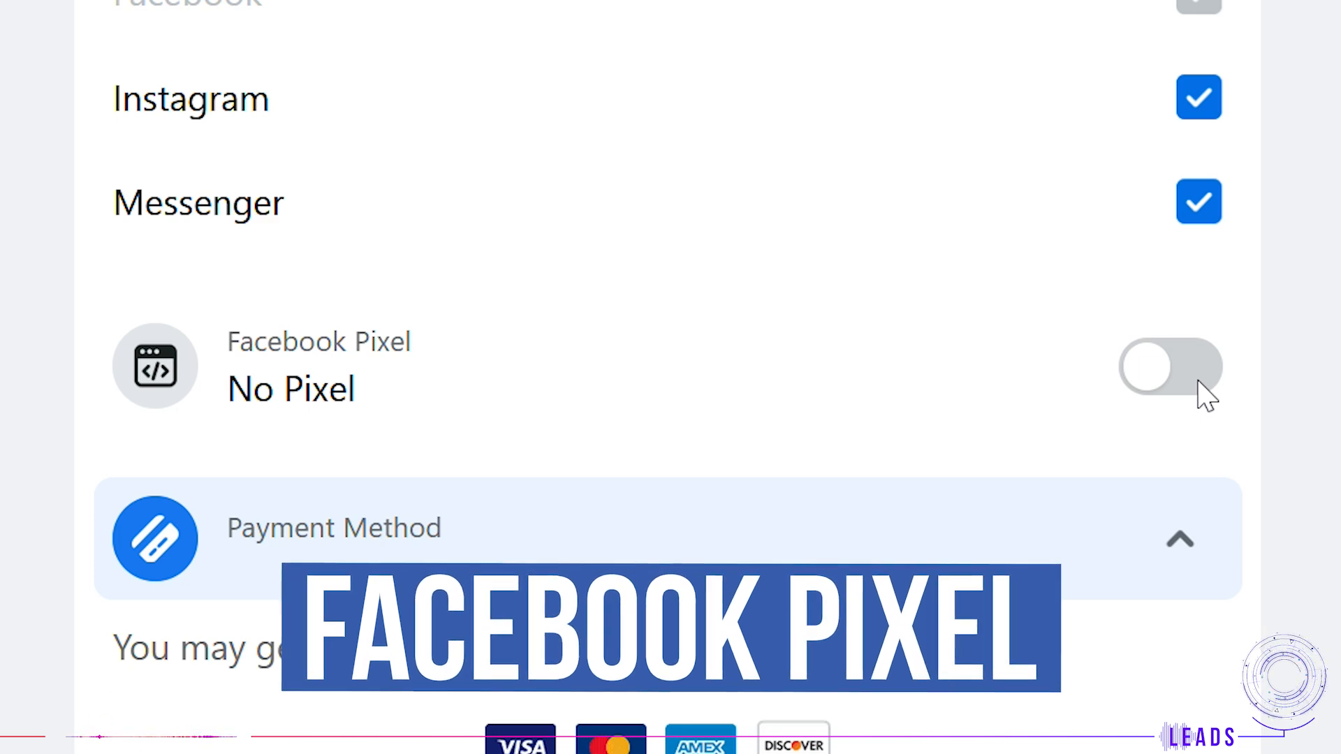
click(1199, 382)
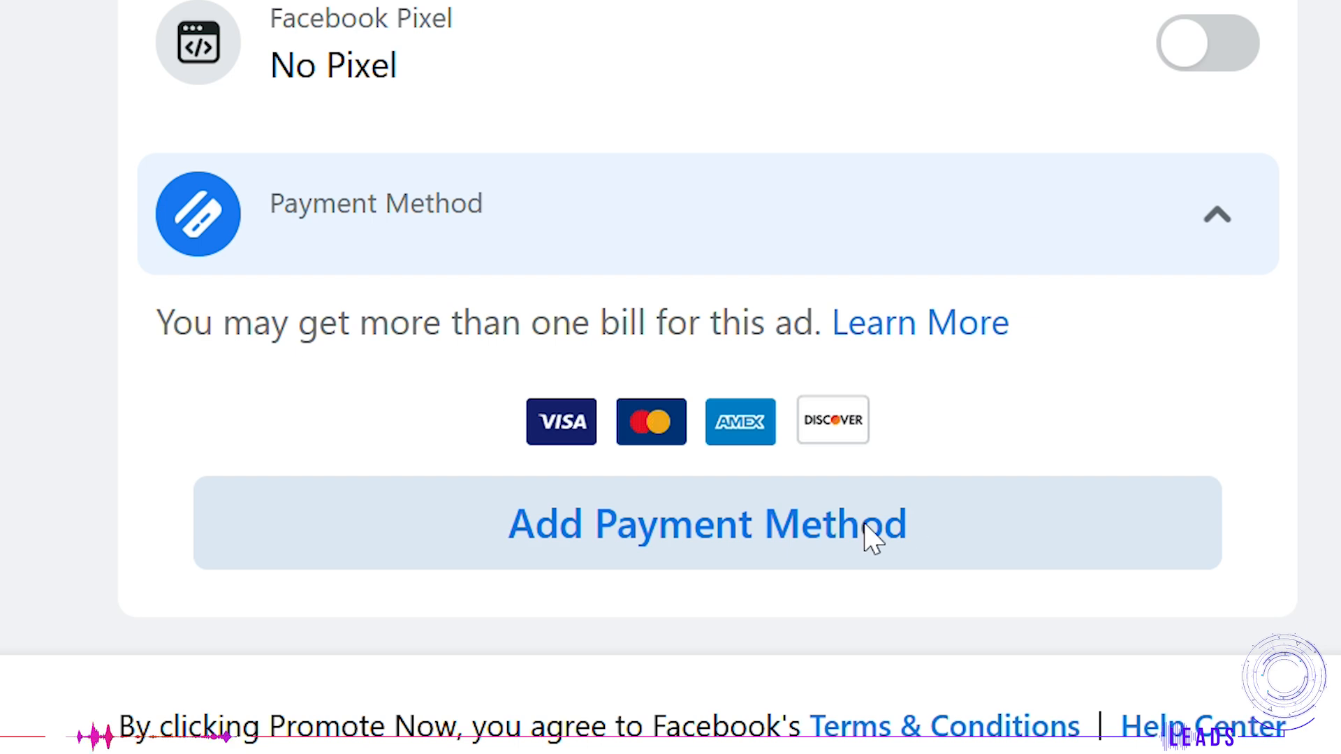
Look through the payment methods that can be added, including PayPal, Online Banking and Facebook Ad Credit.
click(868, 538)
click(1017, 434)
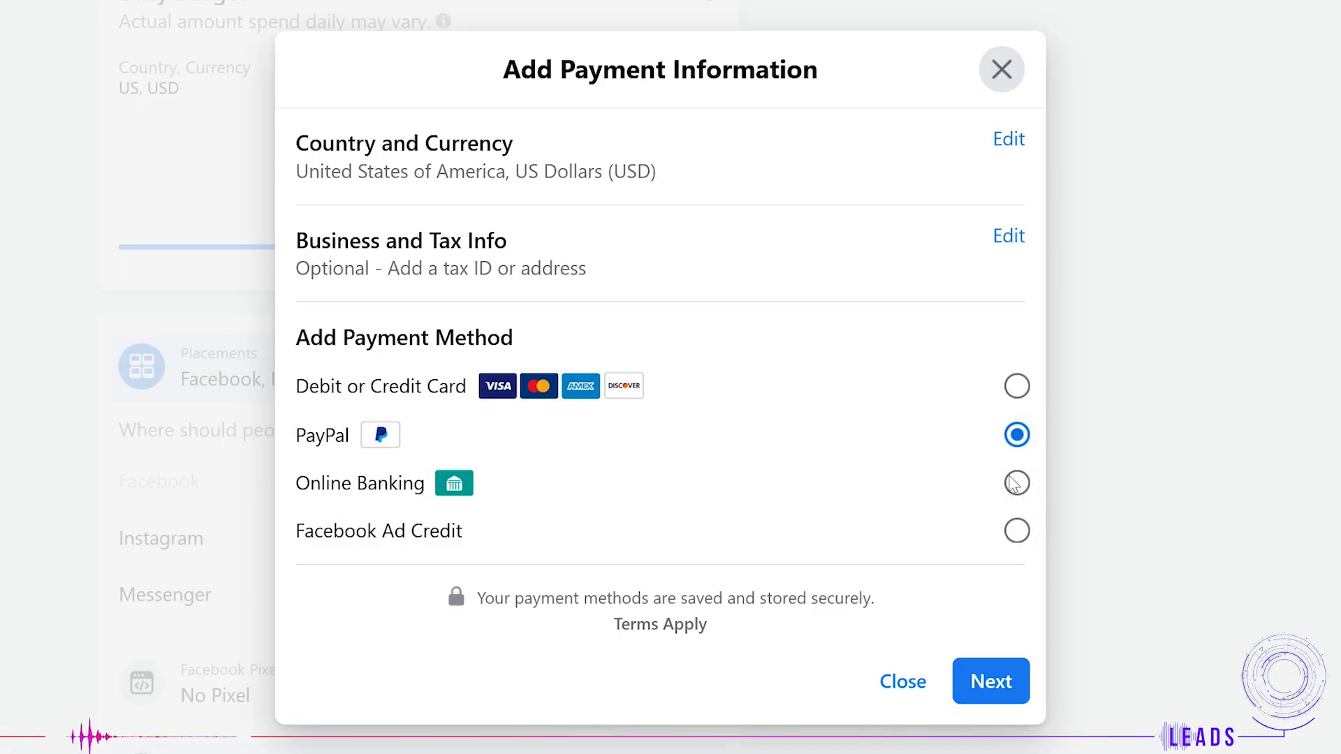
click(1017, 483)
click(1017, 530)
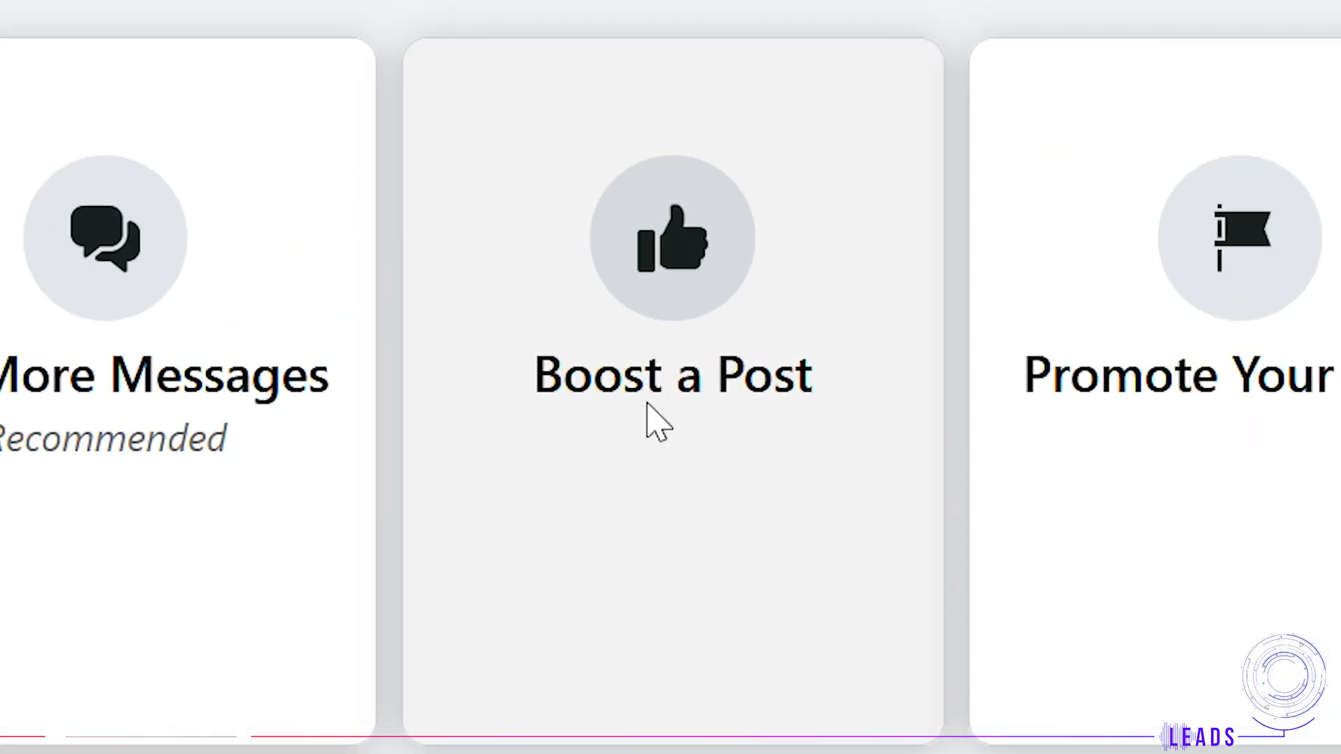
Open the ad setup for the Boost a Post goal and for the Get More Messages goal.
click(649, 412)
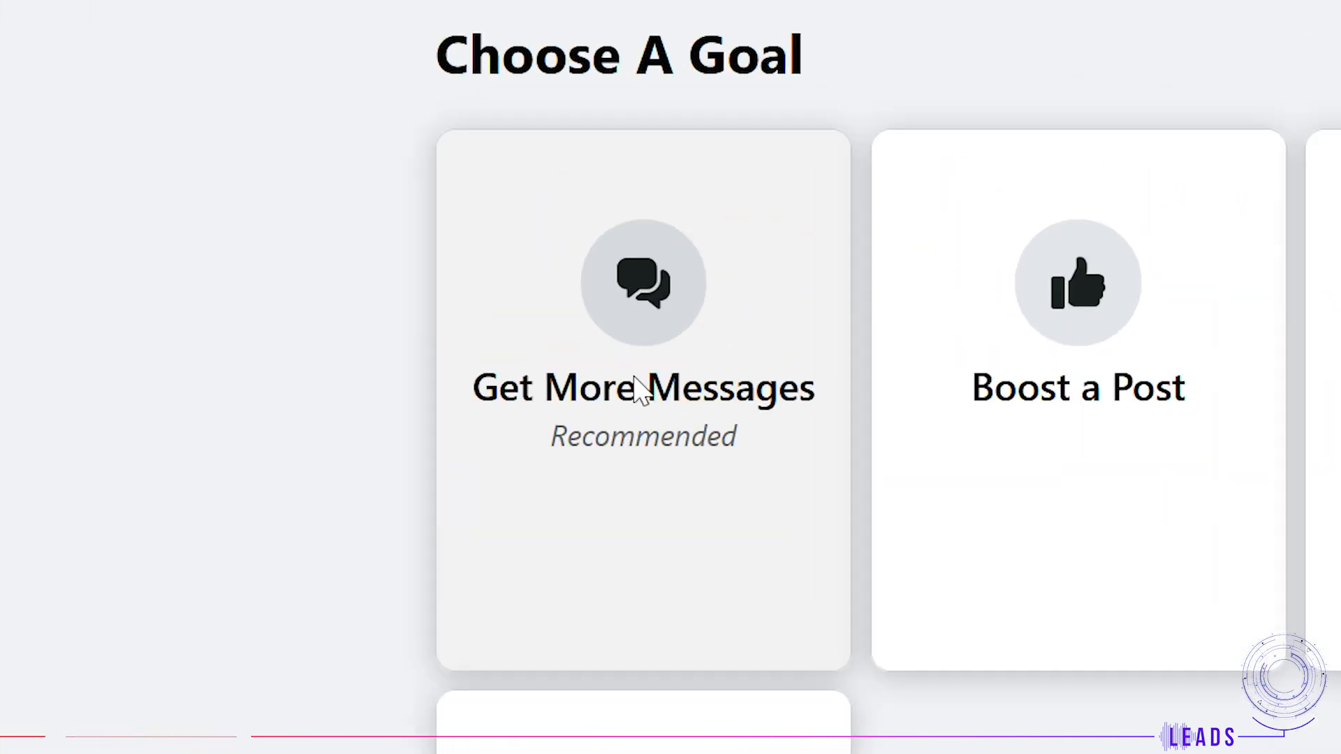
click(639, 390)
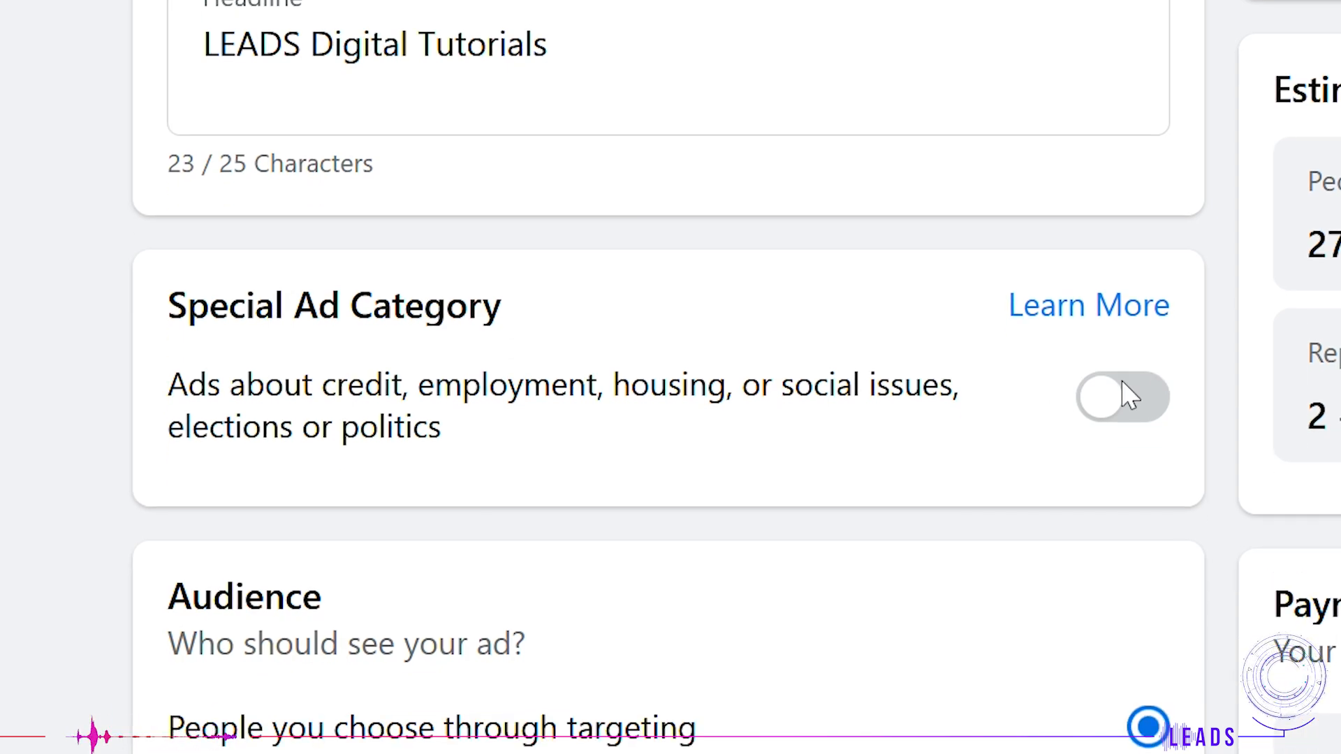
Turn on Special Ad Category for the messages ad and review its audience, duration and daily budget settings.
click(1122, 382)
scroll(83, 312, down, 5)
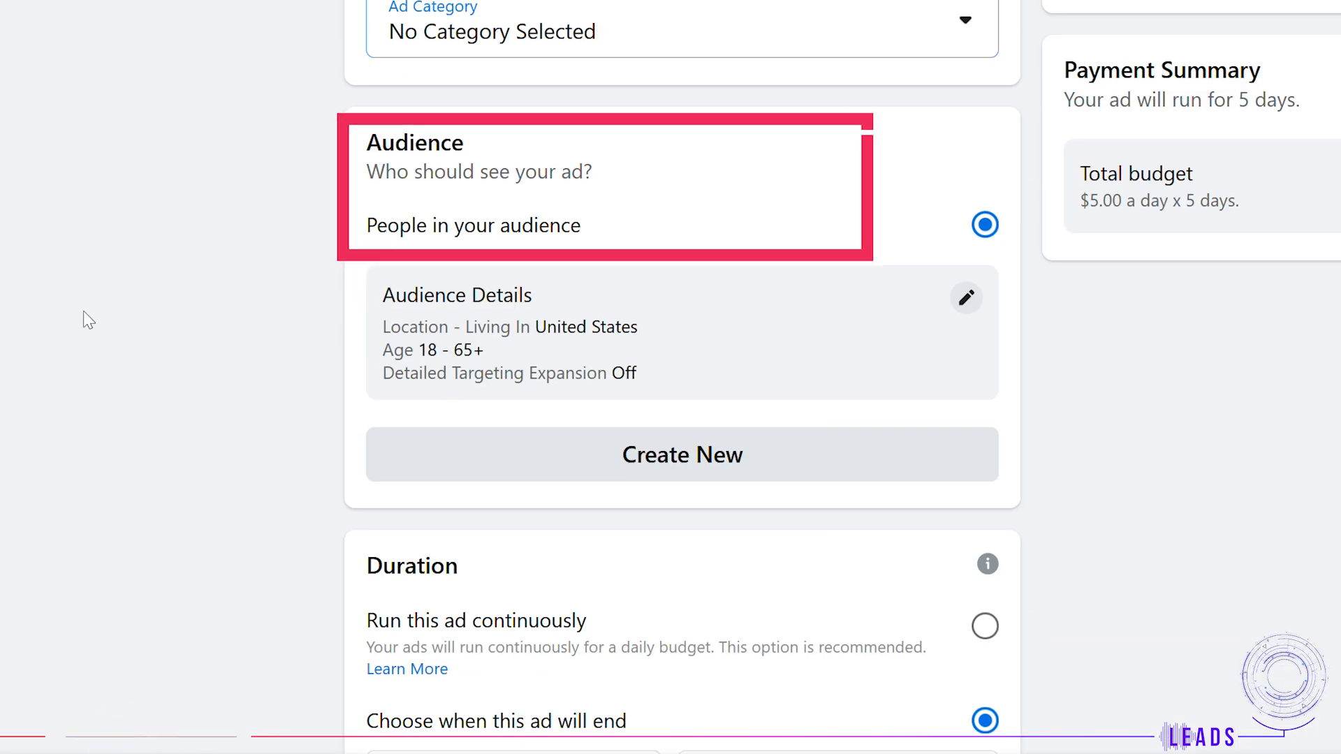
scroll(83, 312, down, 6)
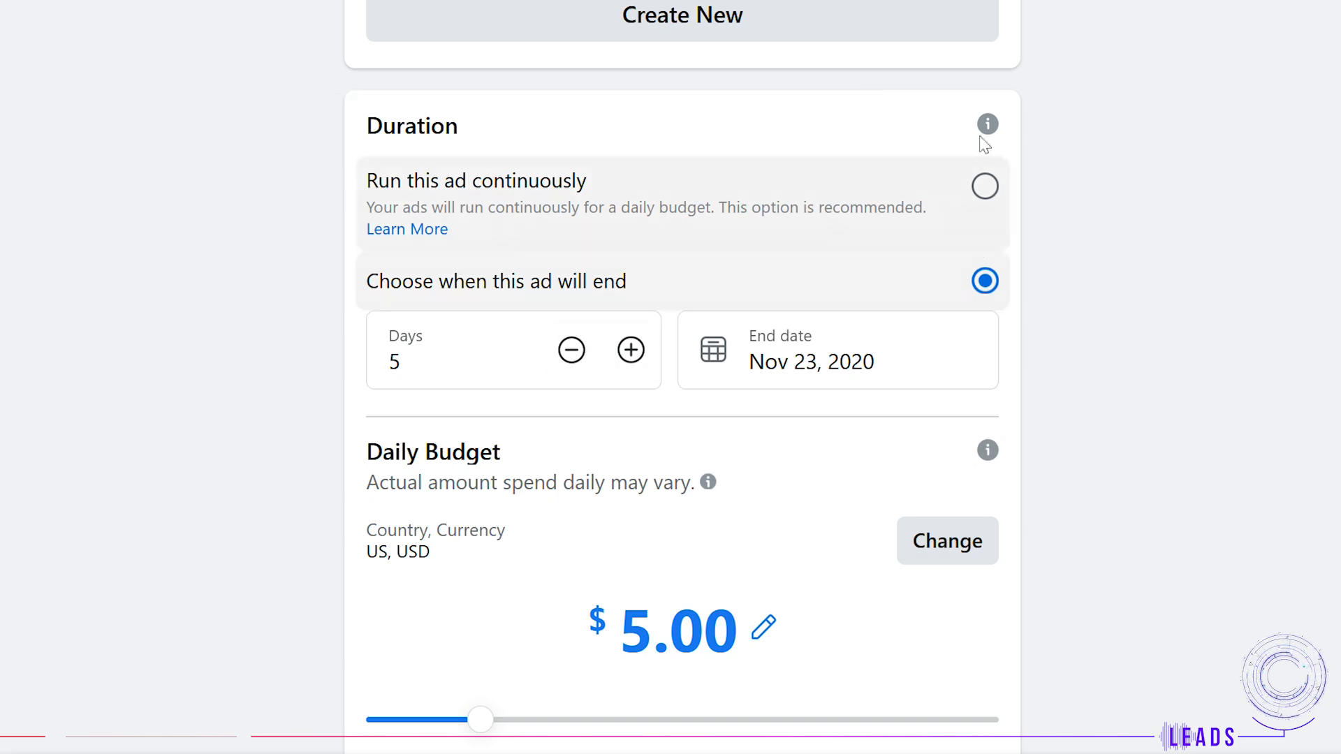
scroll(144, 287, down, 6)
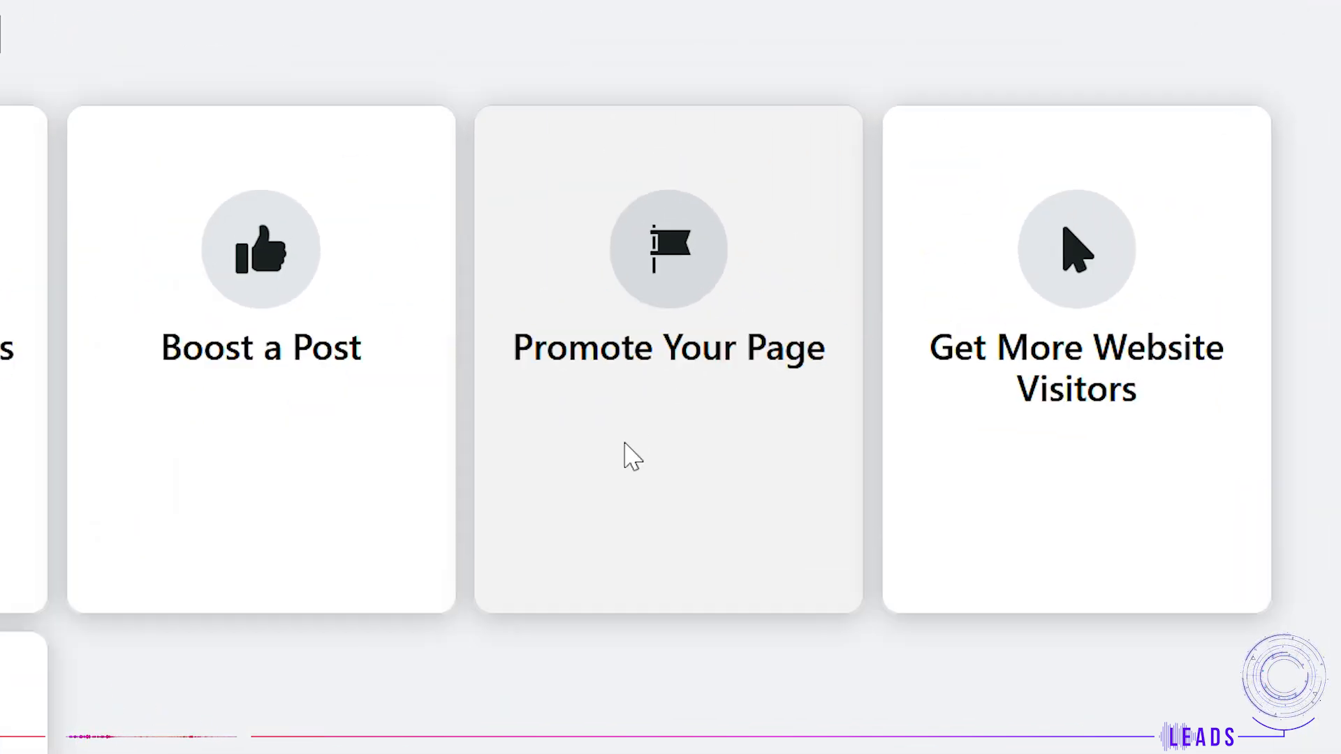
Start a new ad with the Promote Your Page goal.
click(633, 457)
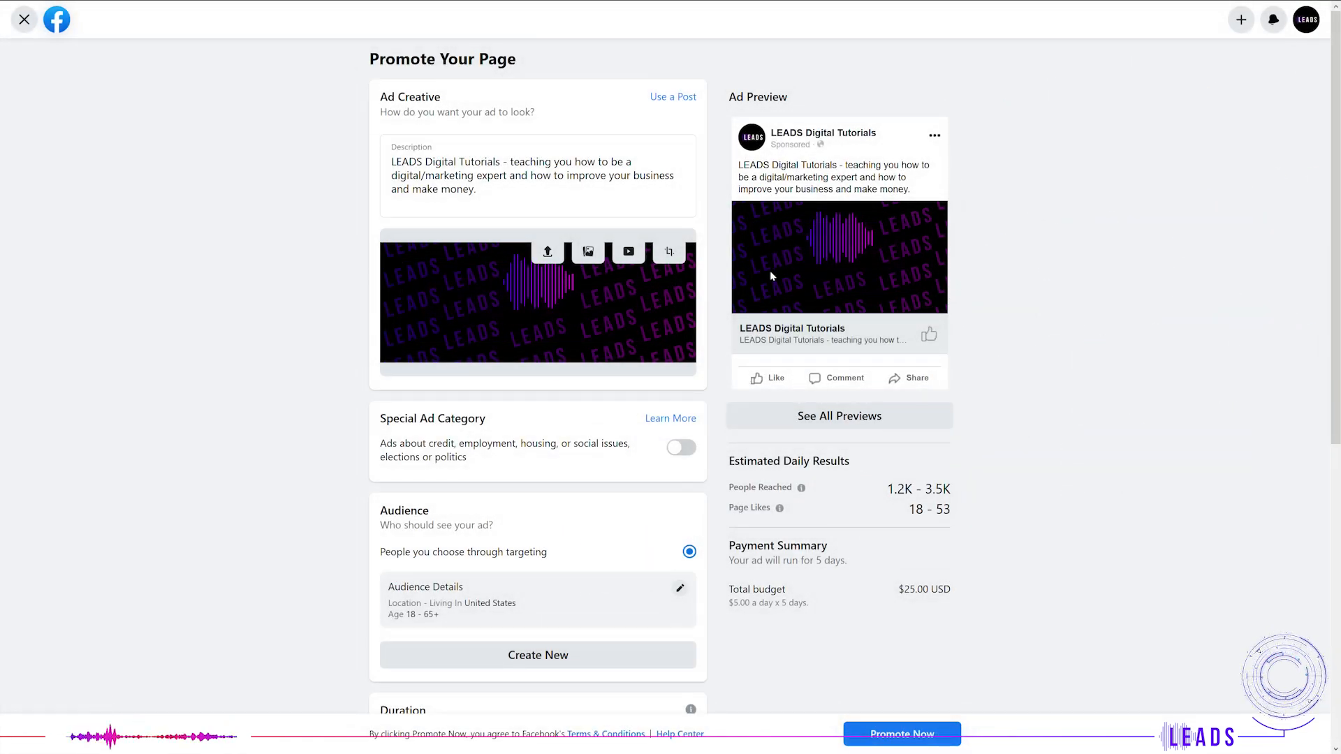
Review the page promotion ad's creative, special category, audience, duration and daily budget settings.
scroll(771, 275, down, 2)
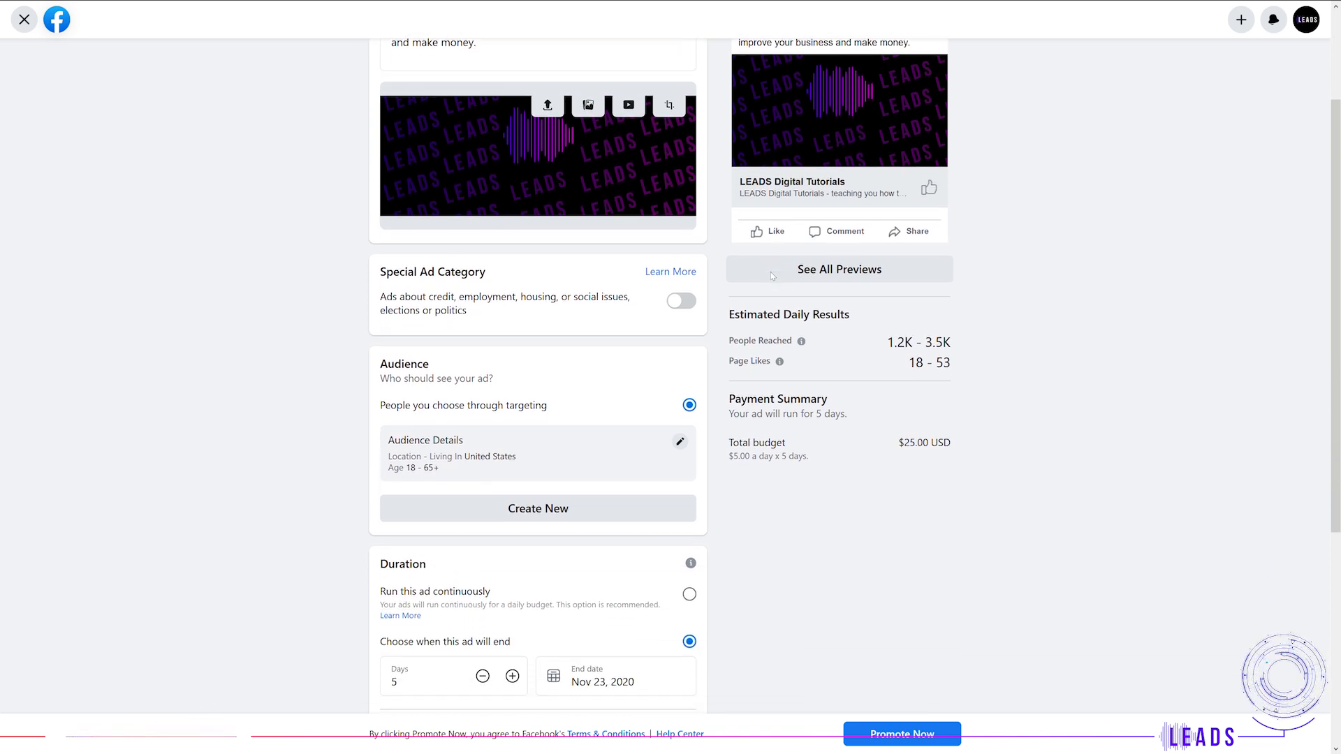
scroll(771, 276, down, 2)
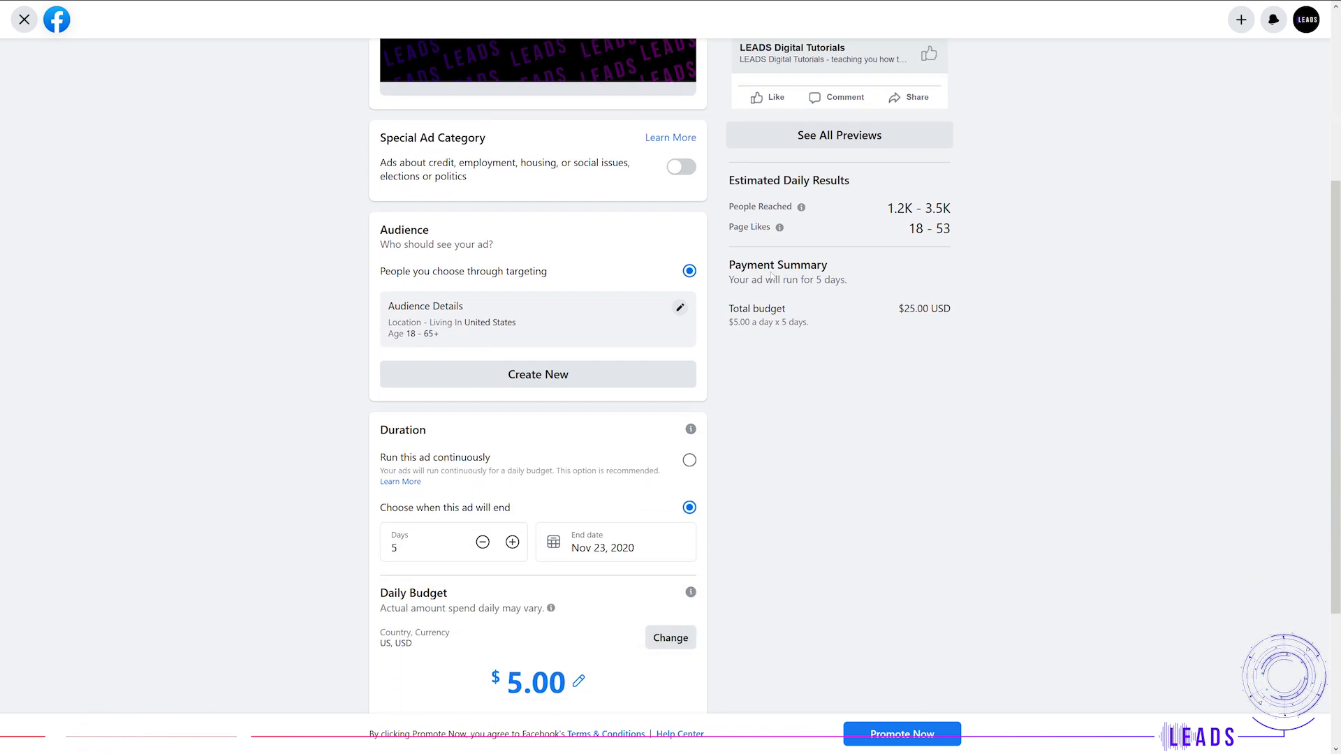
scroll(771, 275, down, 1)
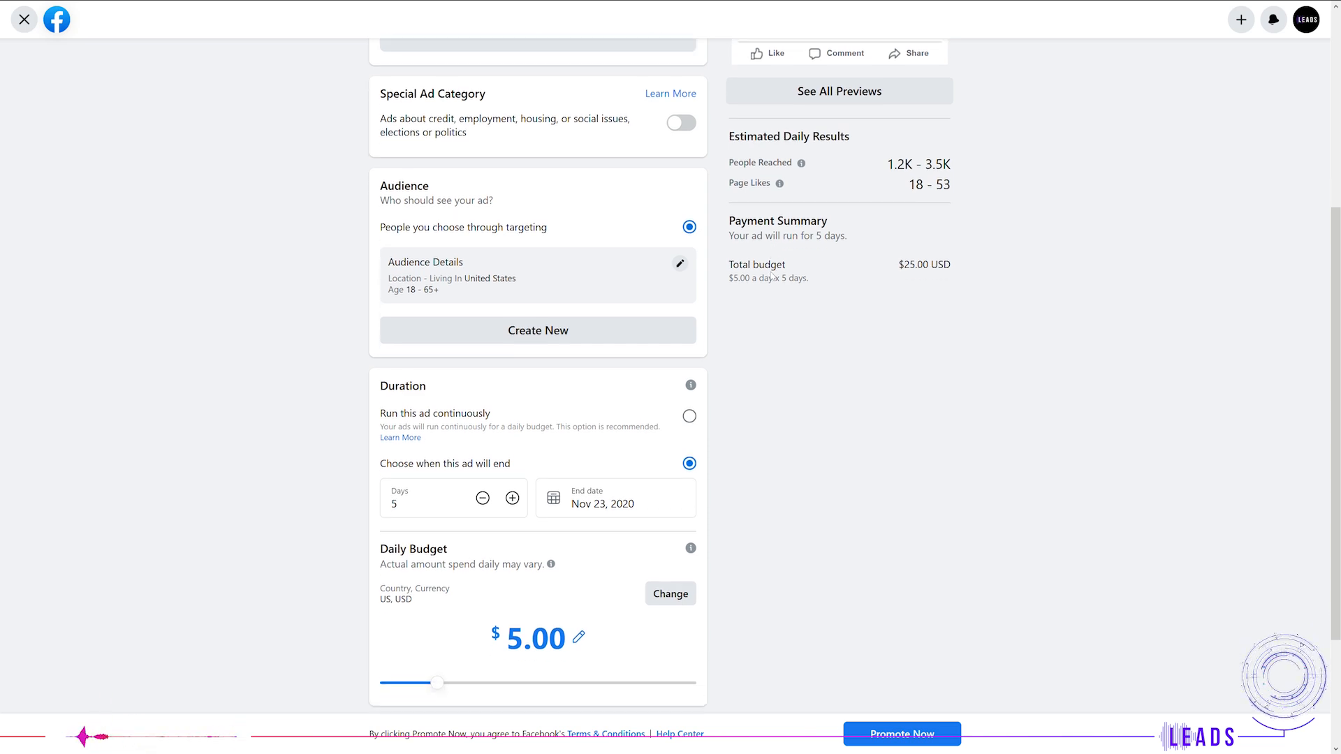
scroll(771, 275, down, 1)
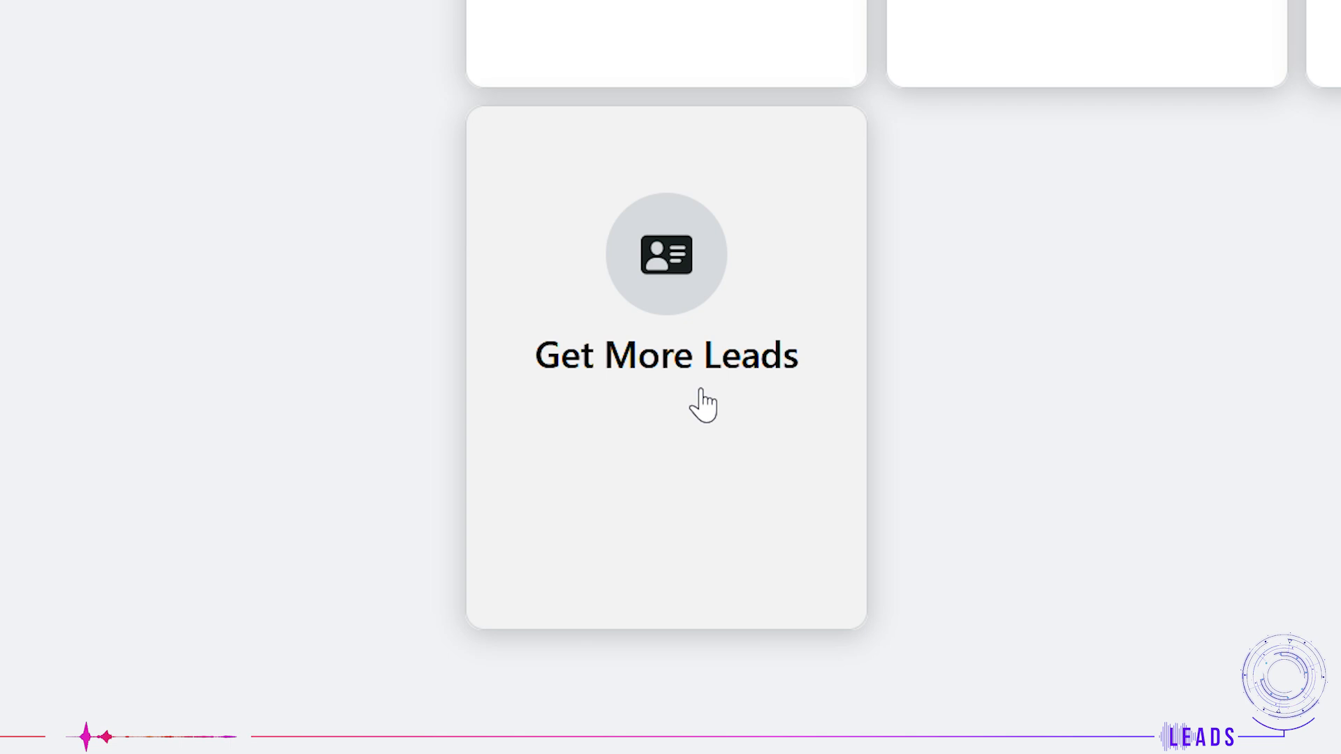
Start a Get More Leads ad, name its contact form Test Form and turn on customized form text.
click(809, 349)
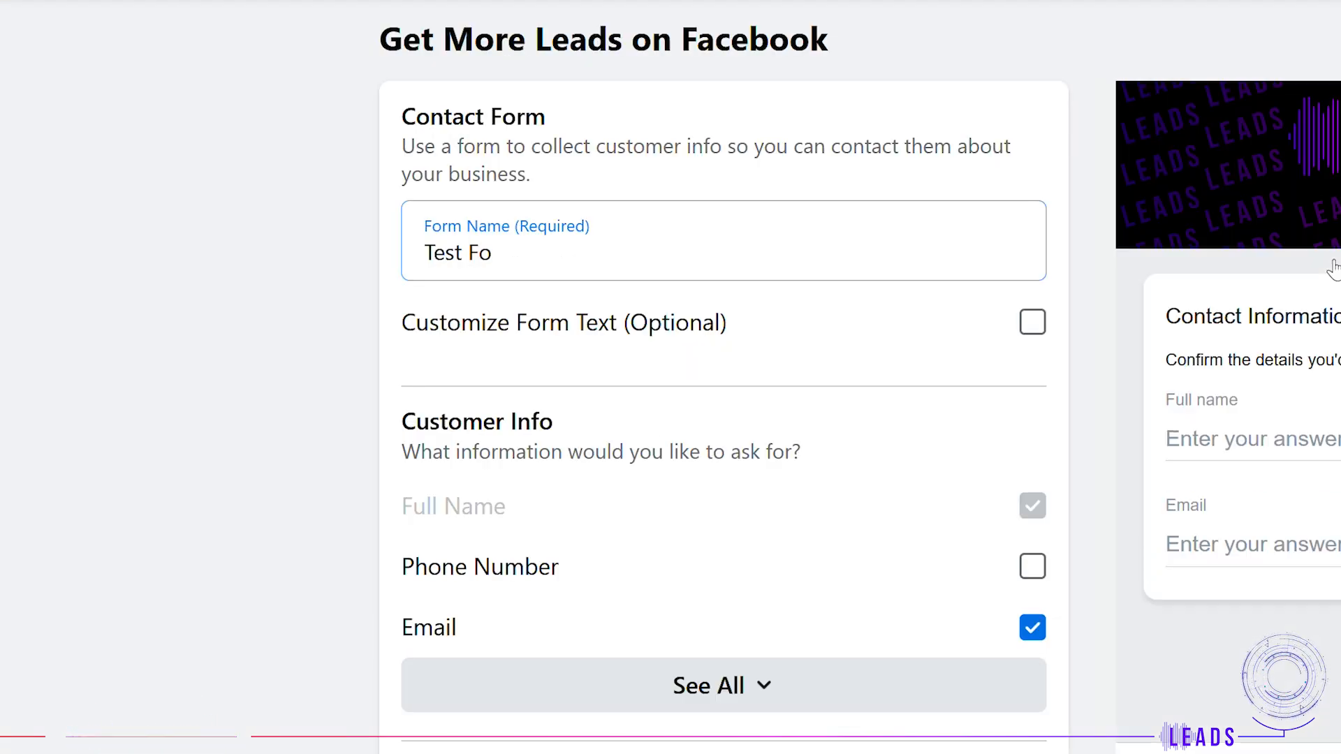
click(237, 314)
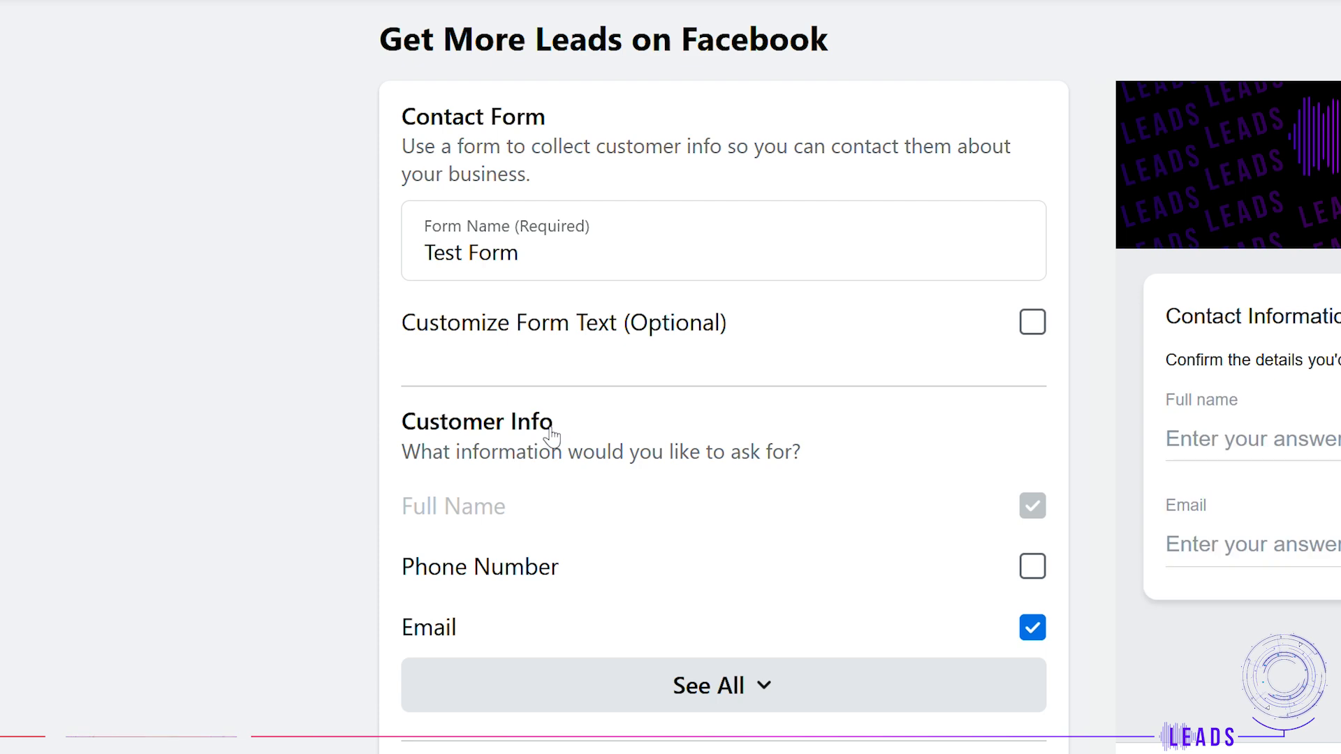
click(1031, 322)
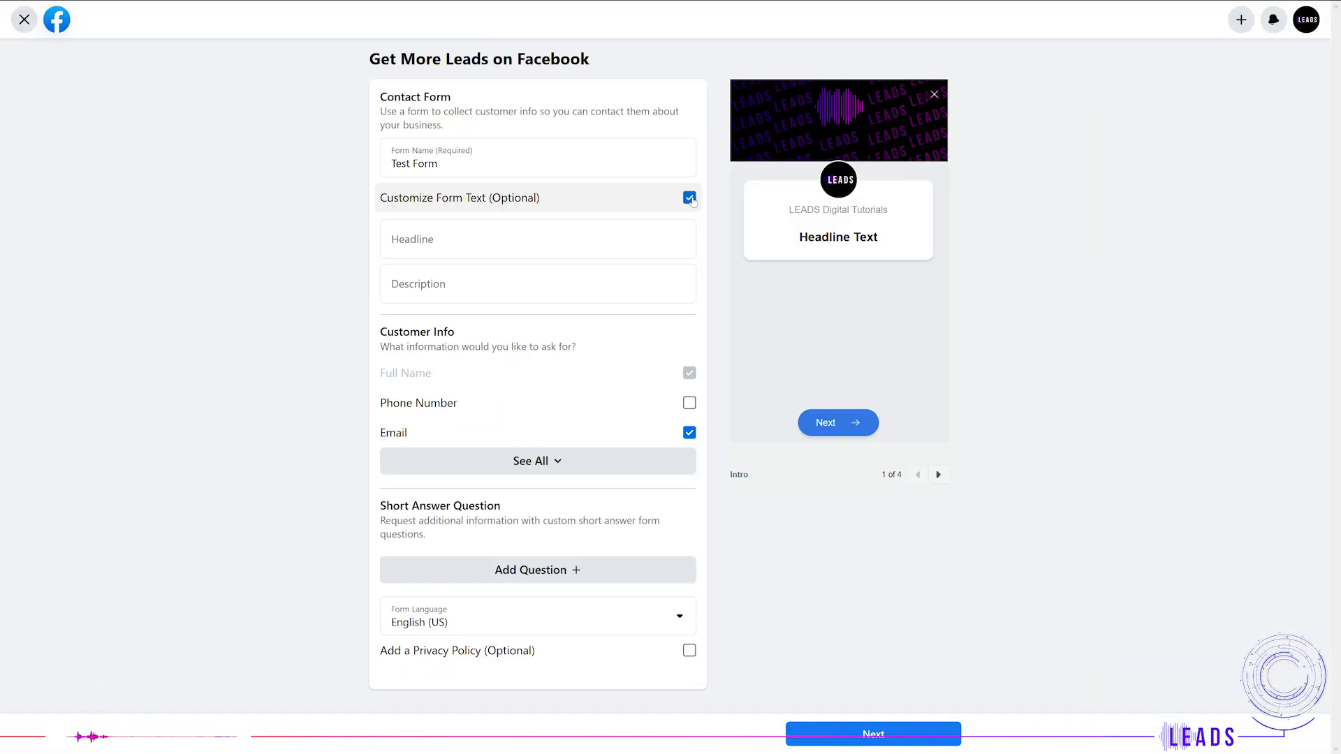
Show all customer info options and add phone number, date of birth and gender to the form.
click(689, 403)
click(584, 462)
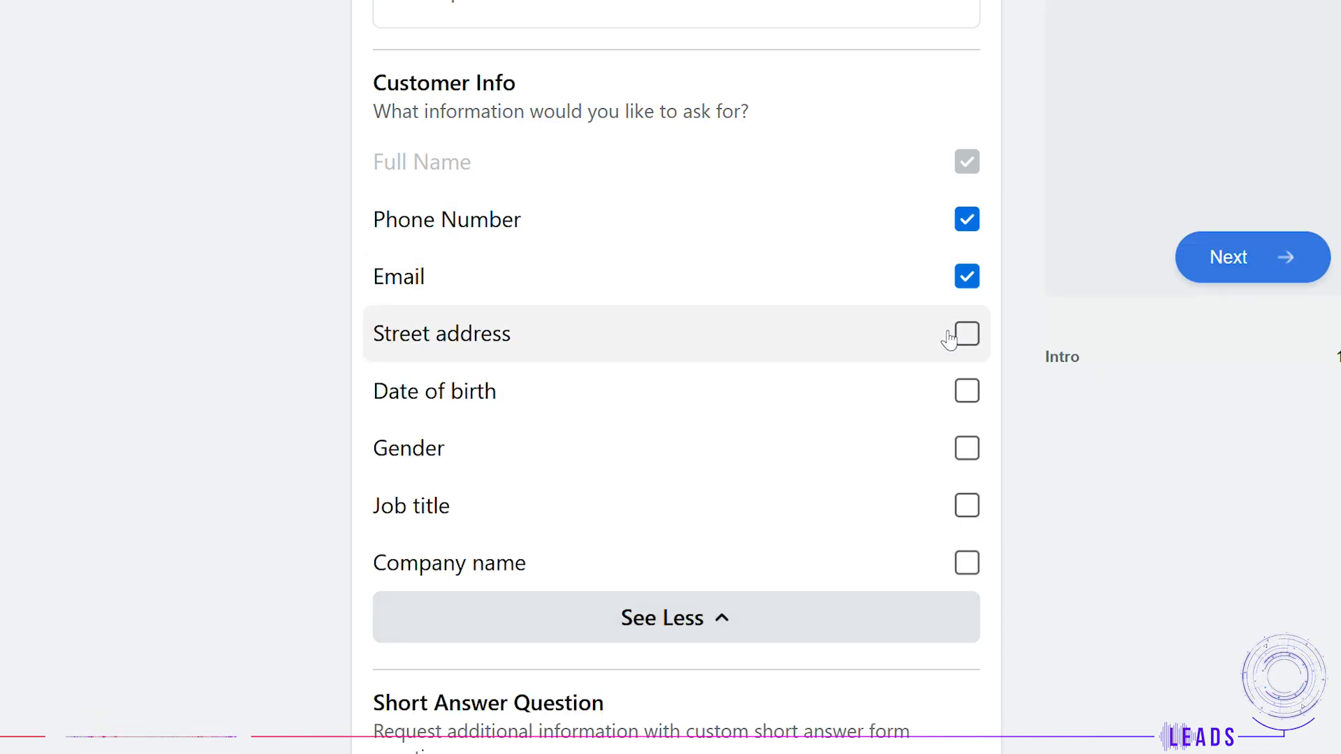
click(686, 461)
click(967, 392)
click(967, 448)
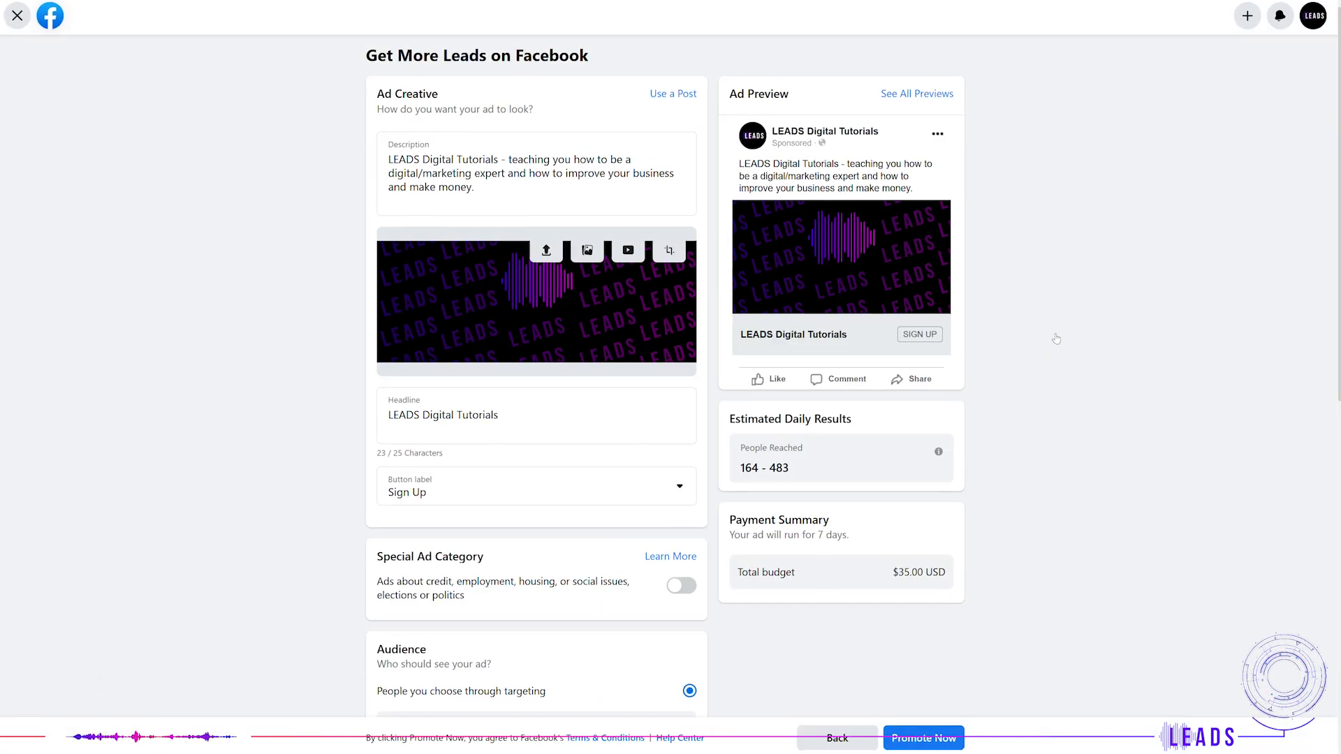
Review the leads ad's creative, special category, audience, duration and total budget settings.
scroll(718, 419, down, 4)
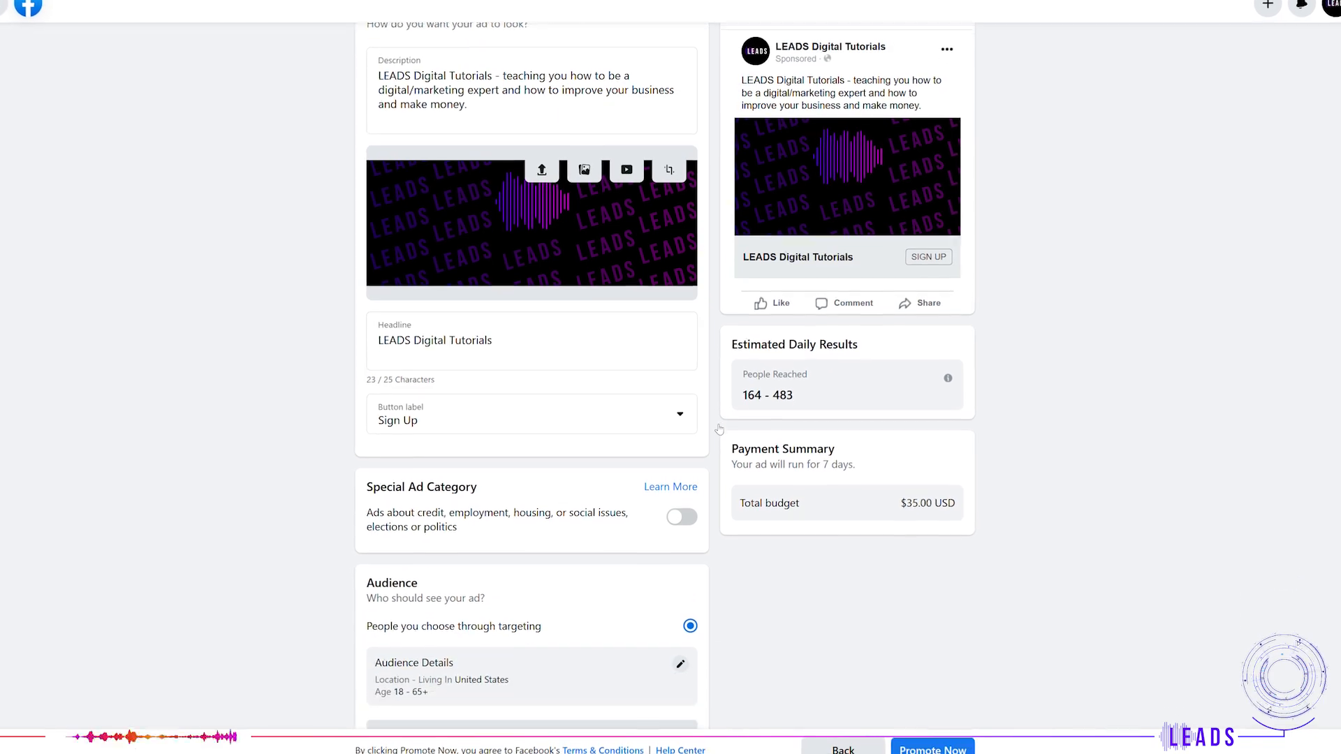
scroll(720, 429, down, 5)
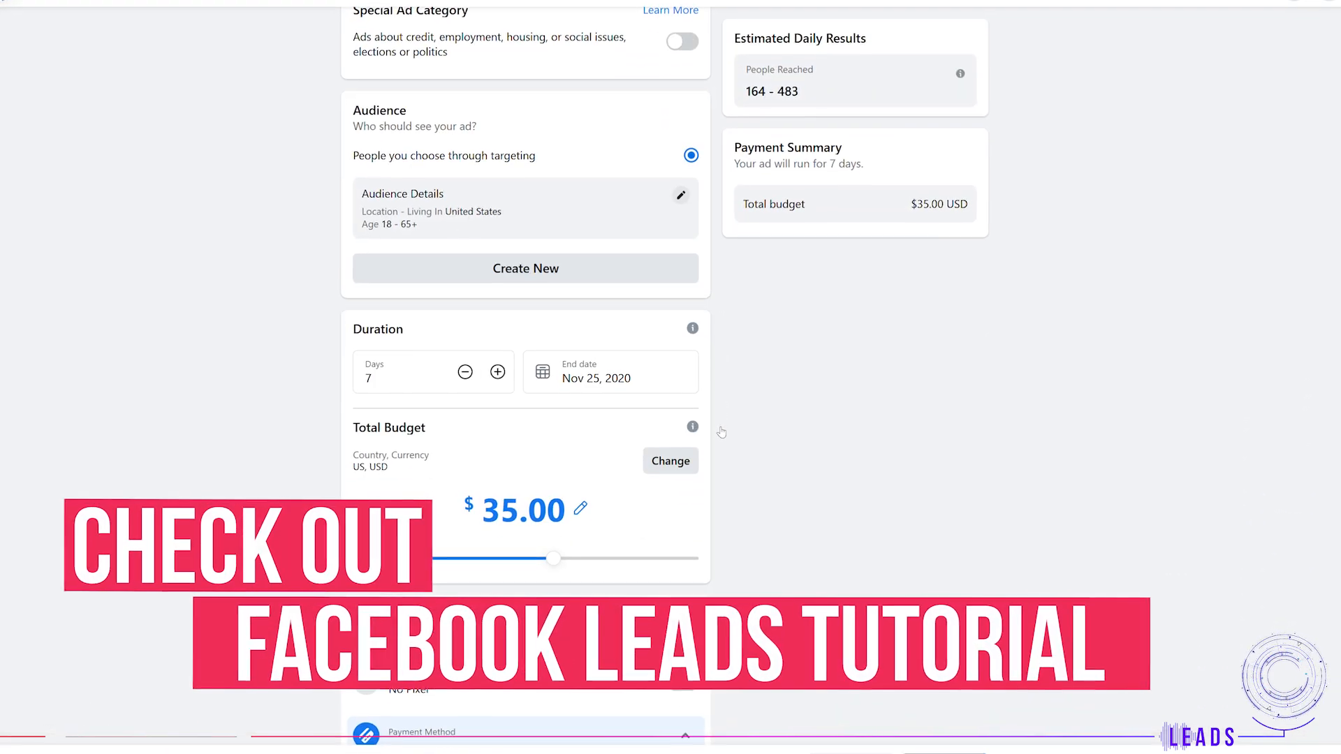
scroll(722, 433, down, 1)
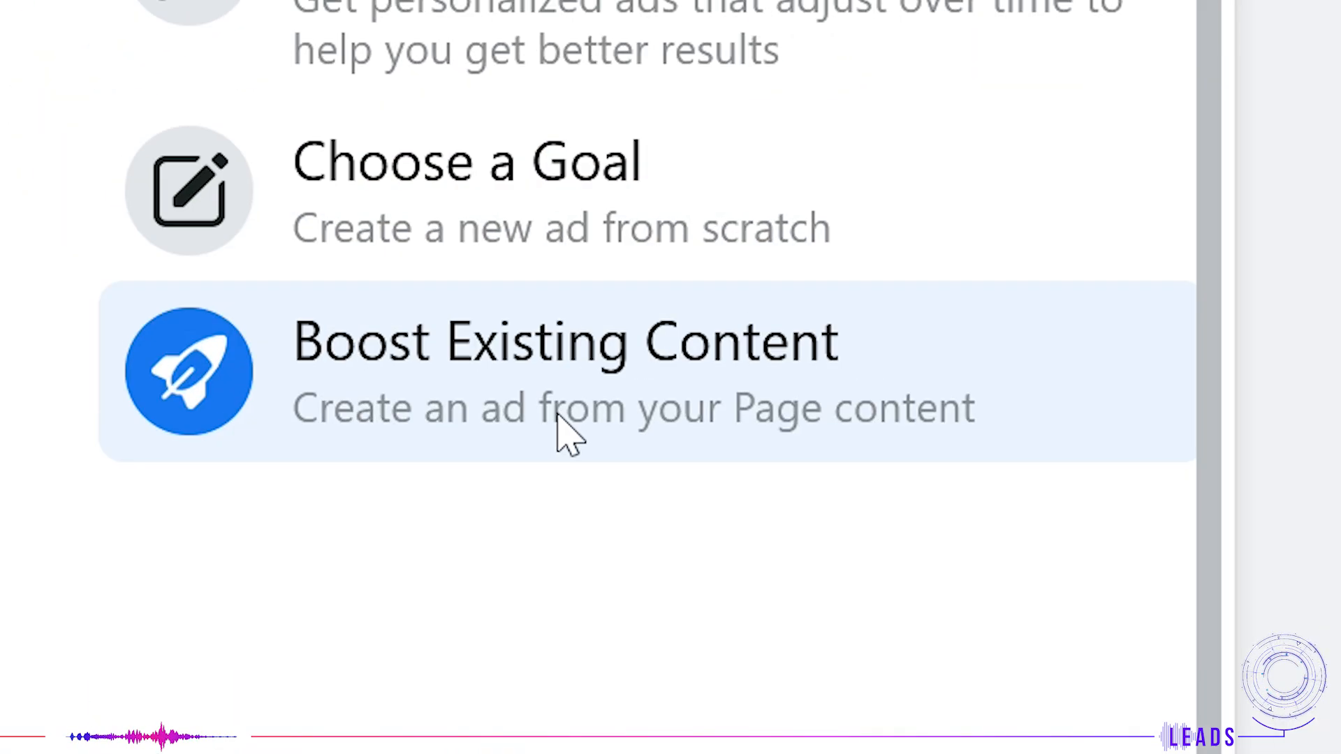
Open Boost Existing Content and choose to boost the recent post "The place to put cool covers.".
click(578, 423)
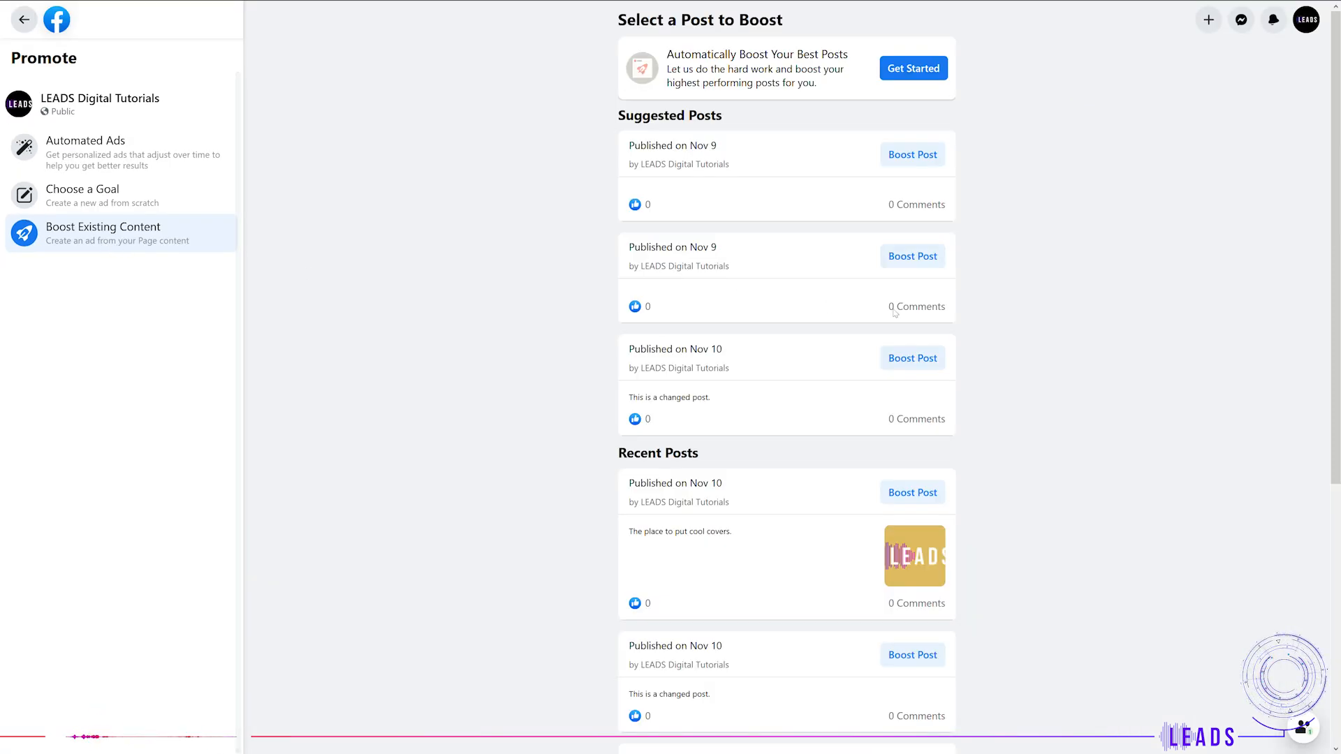
scroll(915, 315, down, 5)
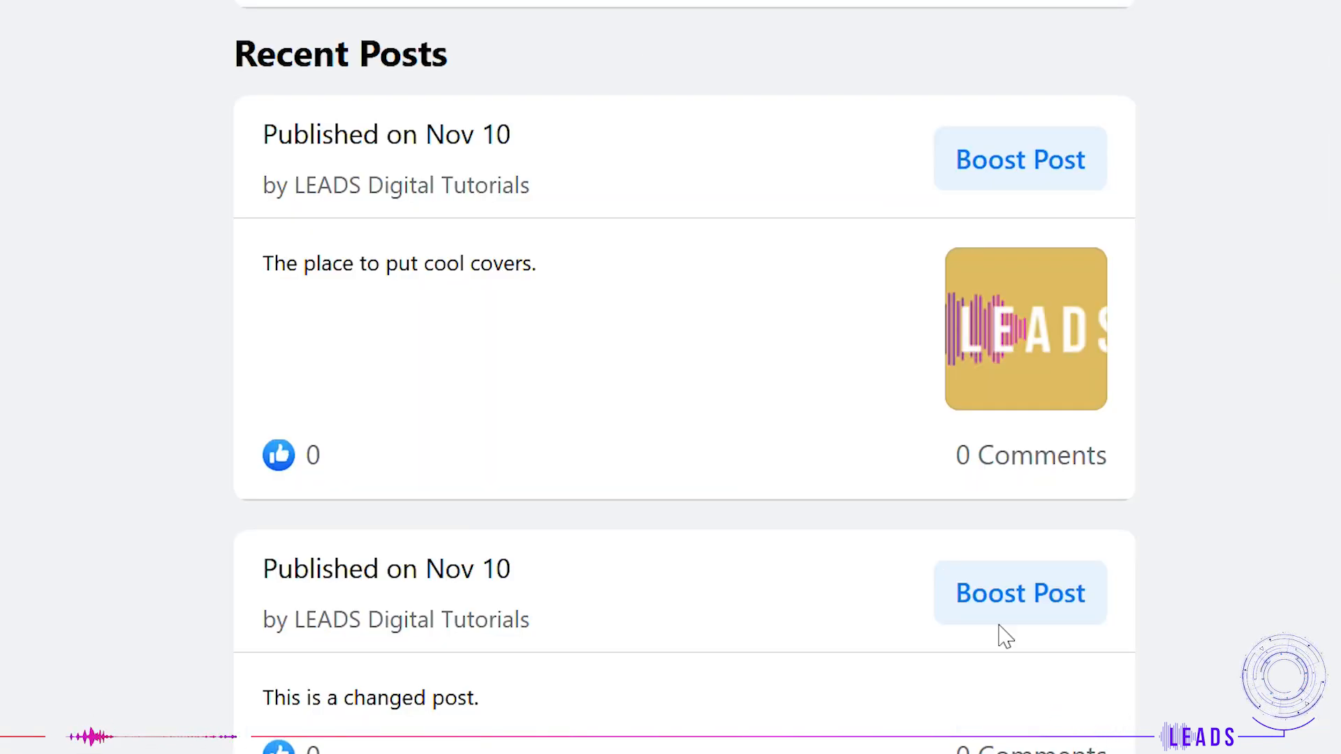
click(1028, 163)
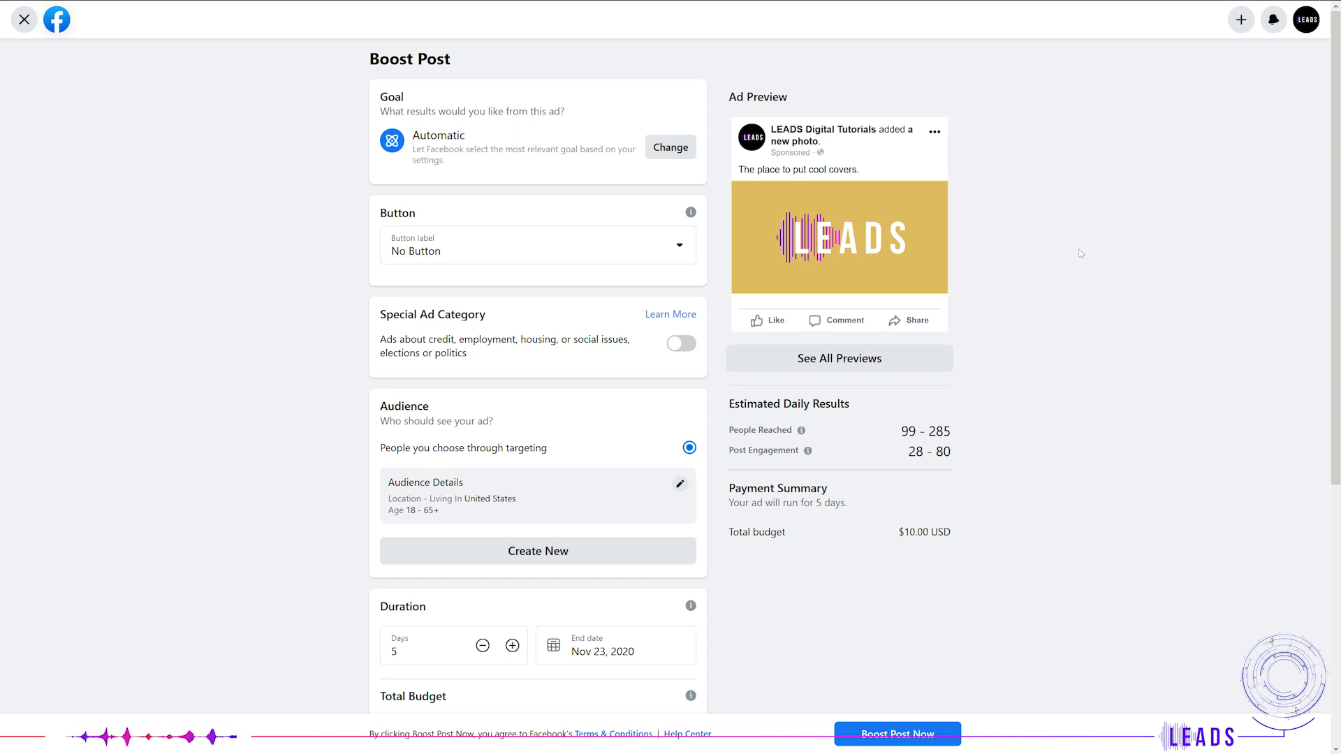
Review the boosted post's goal, button, audience, duration, budget, placements, pixel and payment method settings.
scroll(1081, 253, down, 1)
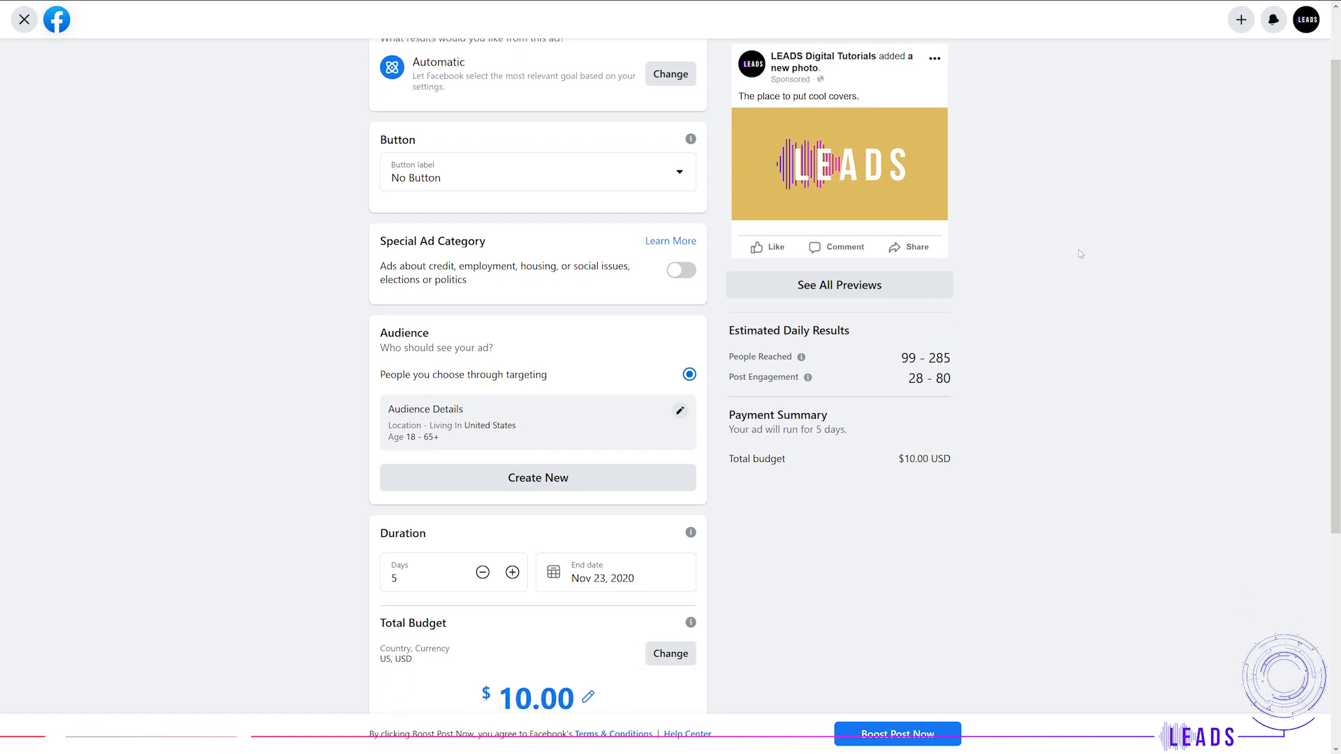
scroll(1081, 253, down, 1)
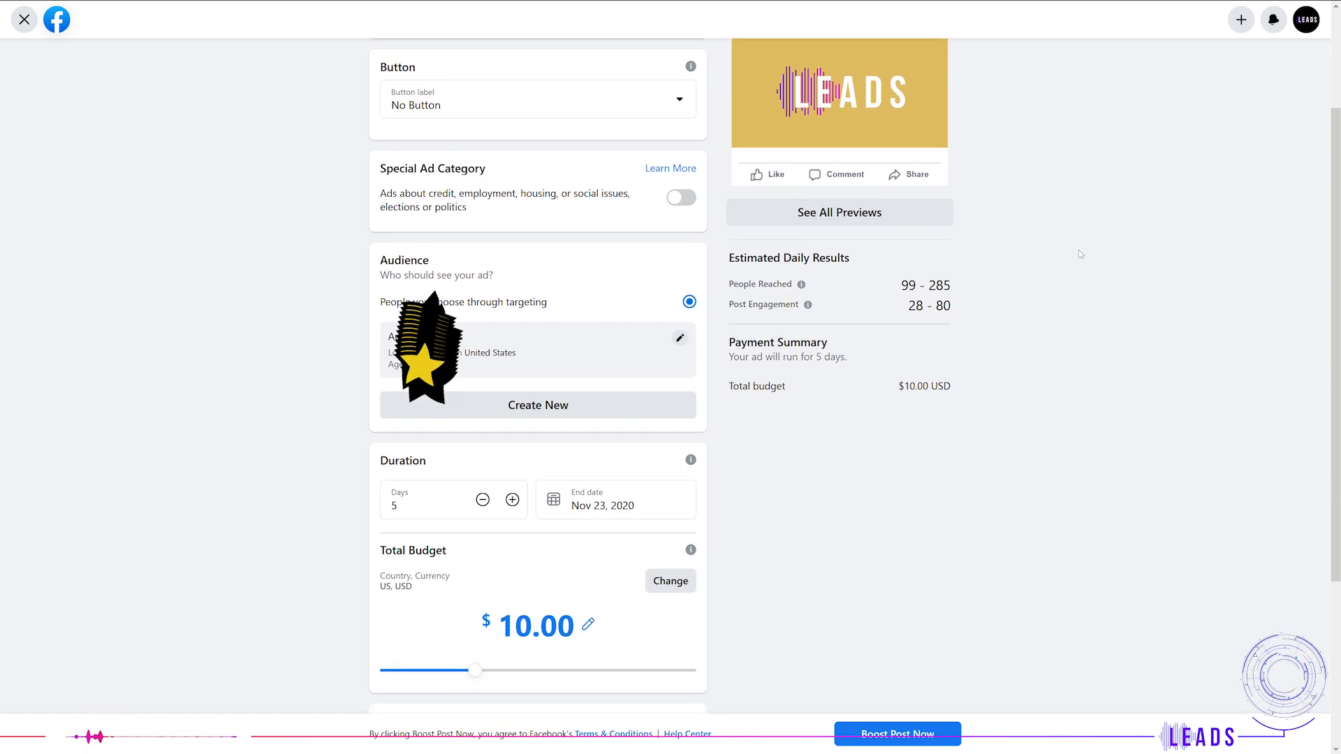
scroll(1080, 253, down, 1)
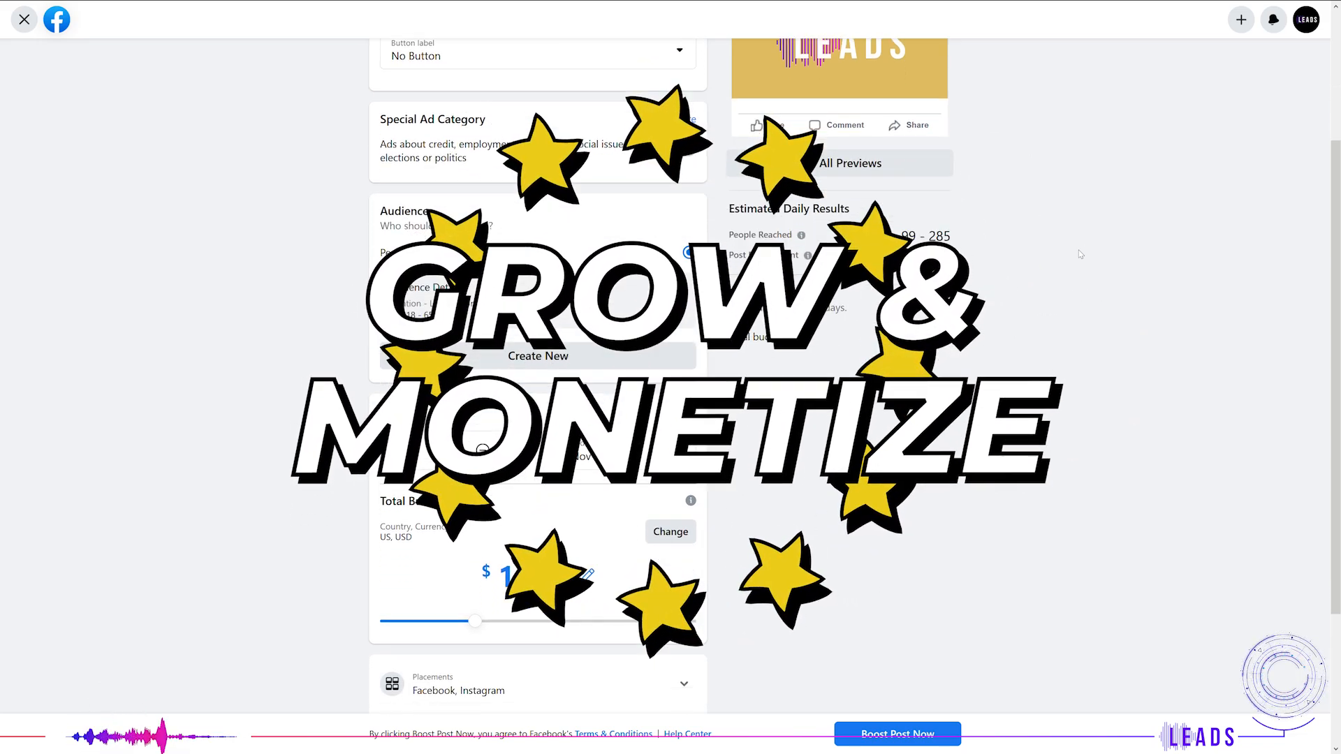
scroll(1081, 254, down, 1)
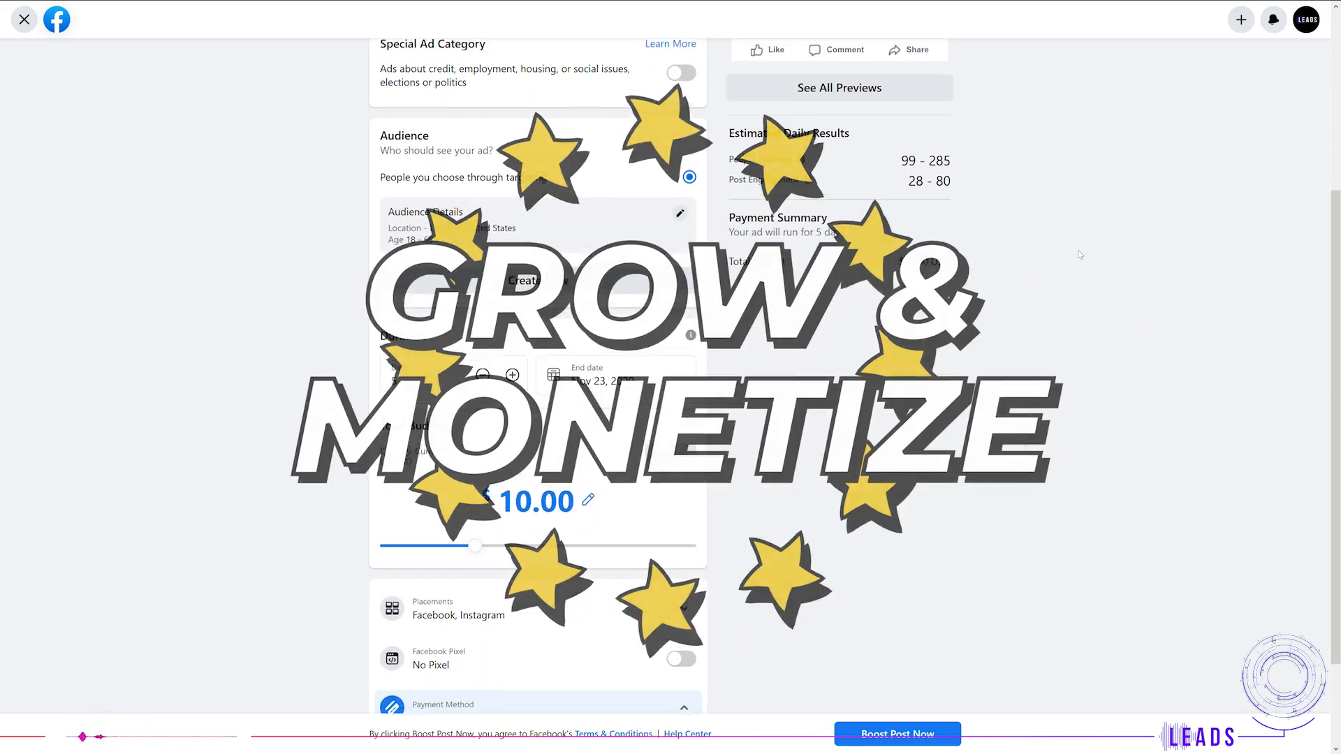
scroll(1080, 254, down, 1)
scroll(1081, 254, down, 1)
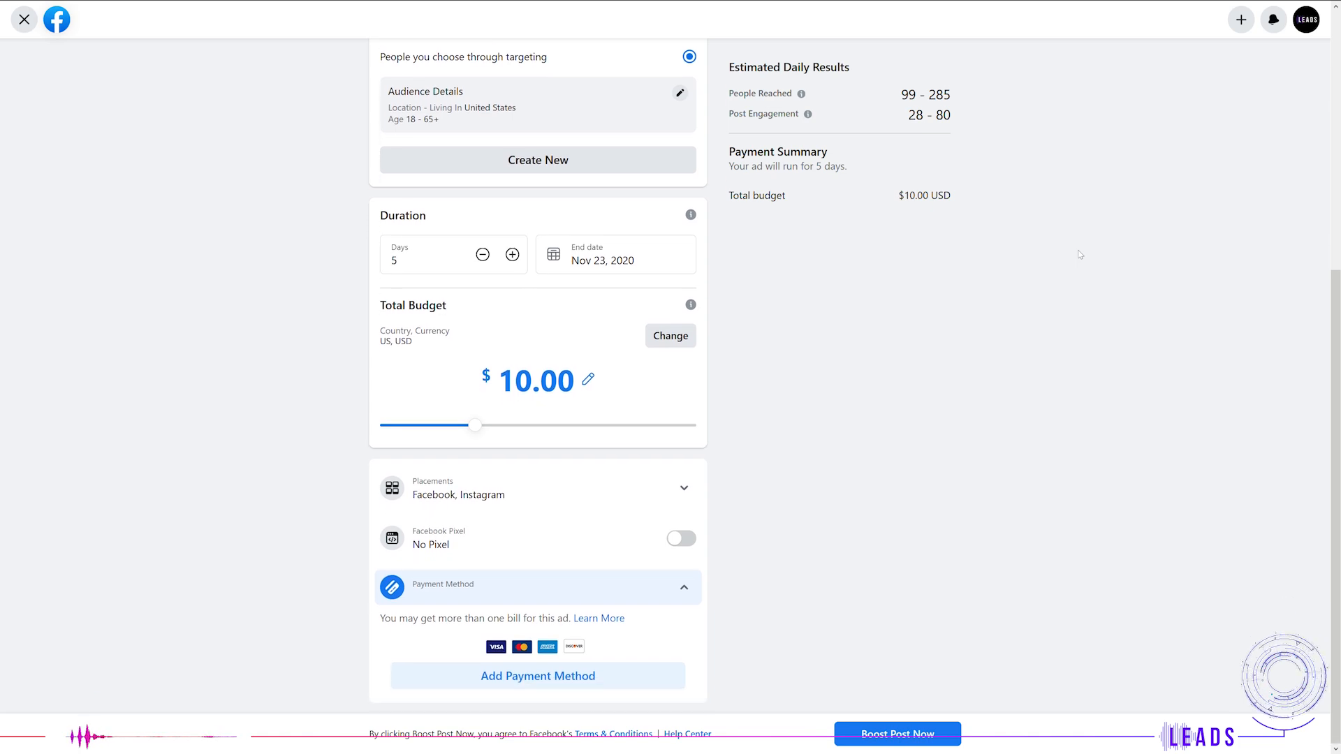